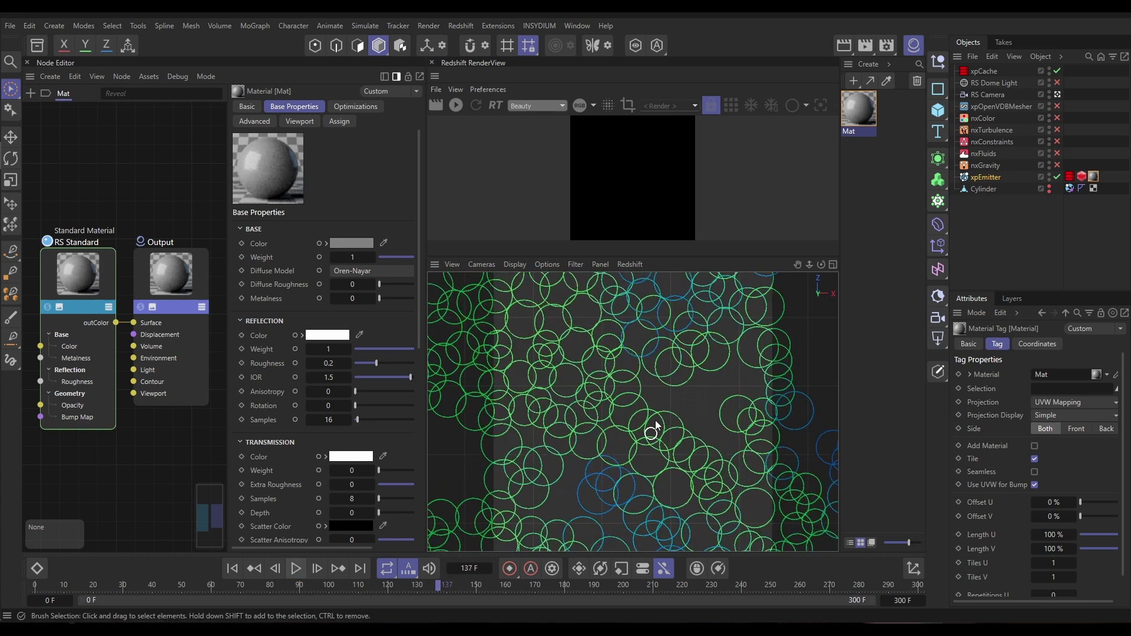
- Stop playback at frame 137, preview the xpOpenVDBMesher briefly, and enlarge the Redshift render view
click(296, 569)
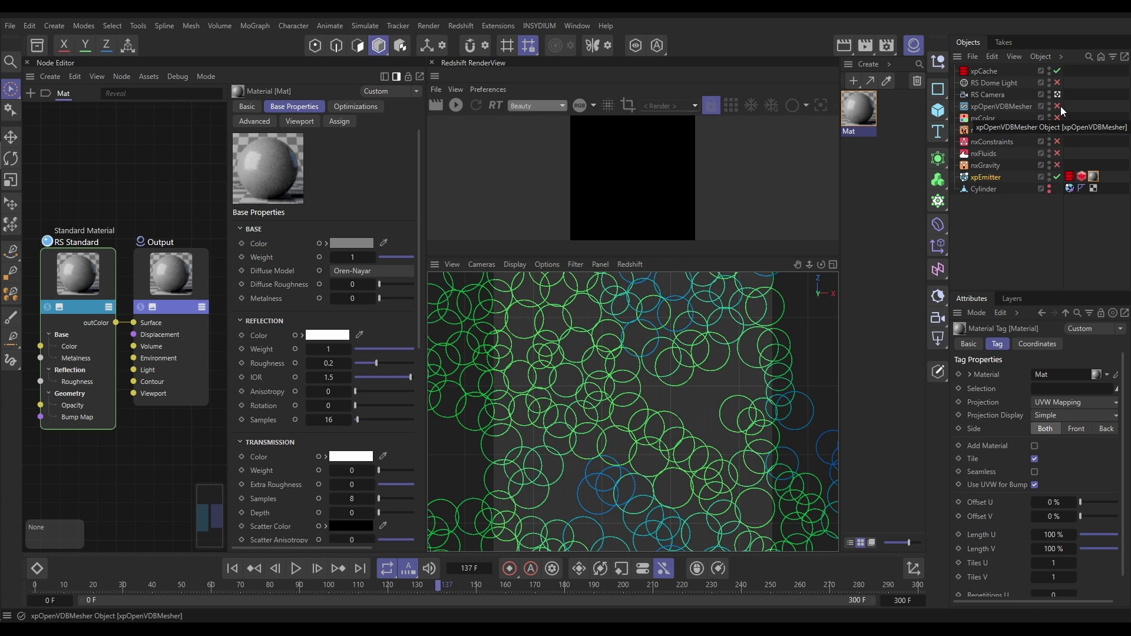
click(1058, 107)
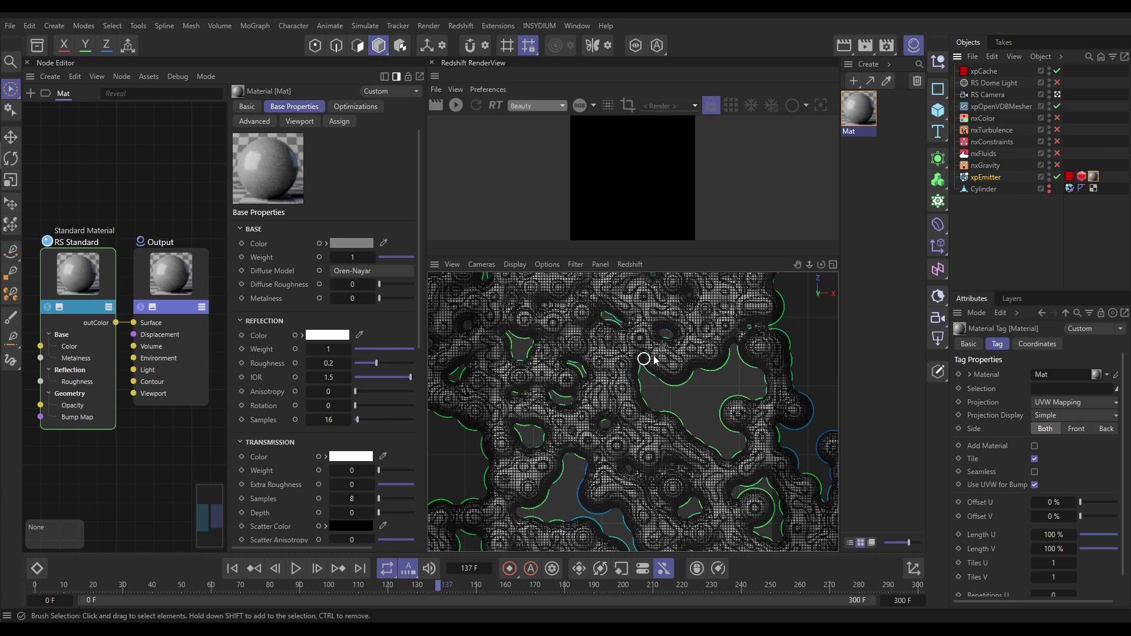
click(1058, 106)
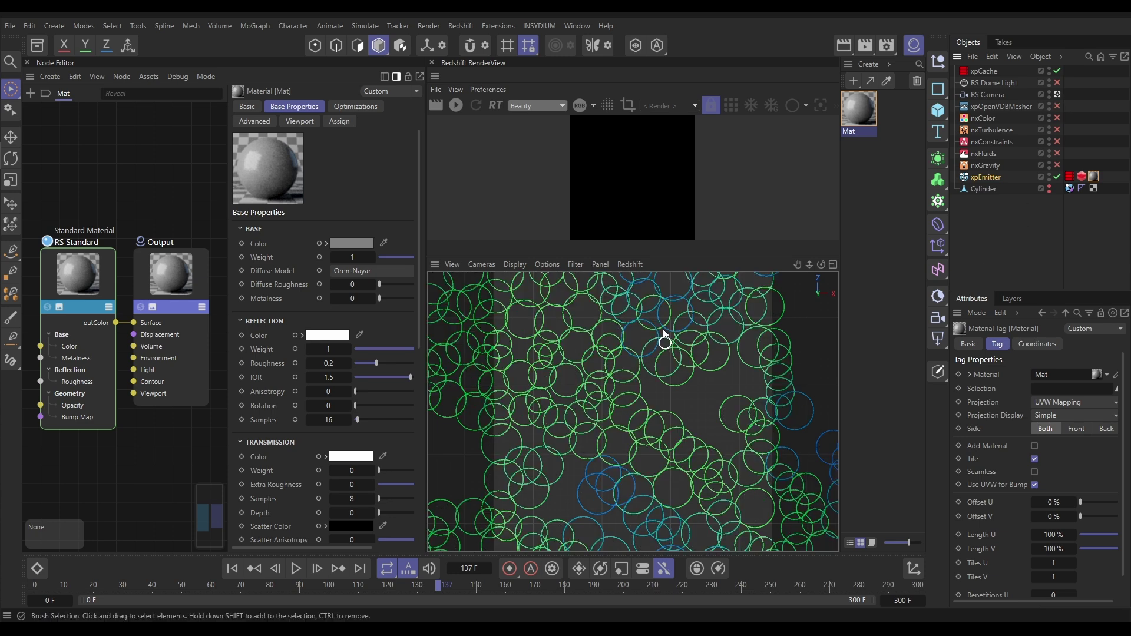
drag(741, 258, 741, 473)
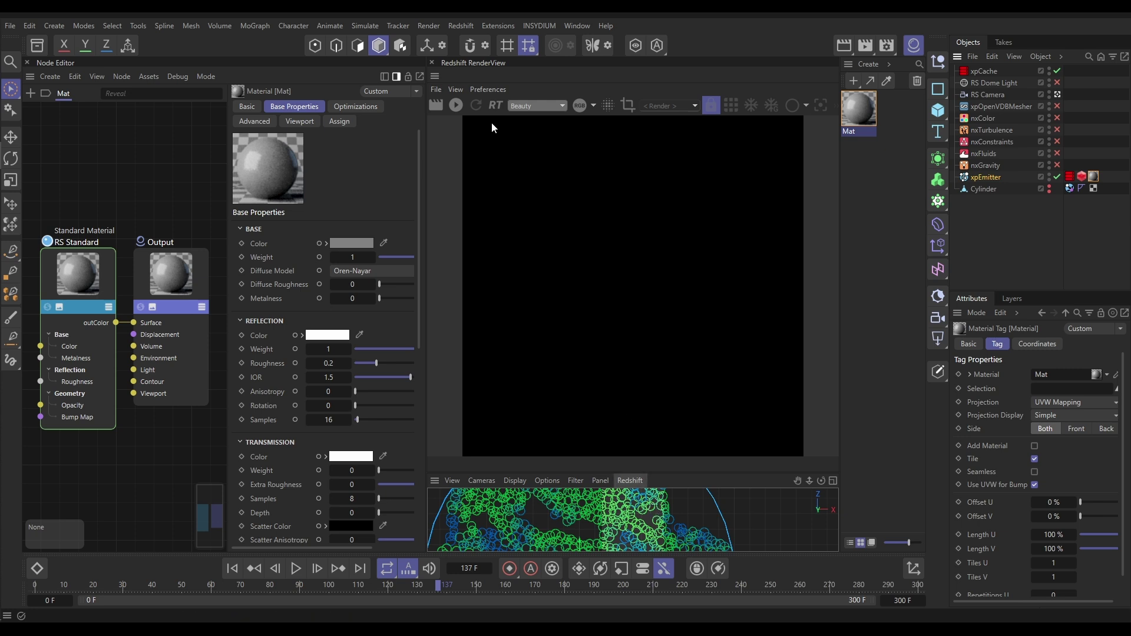
- Start the interactive Redshift render, toggle the RS Dome Light on and back off, and select xpEmitter's RS Object tag
click(456, 108)
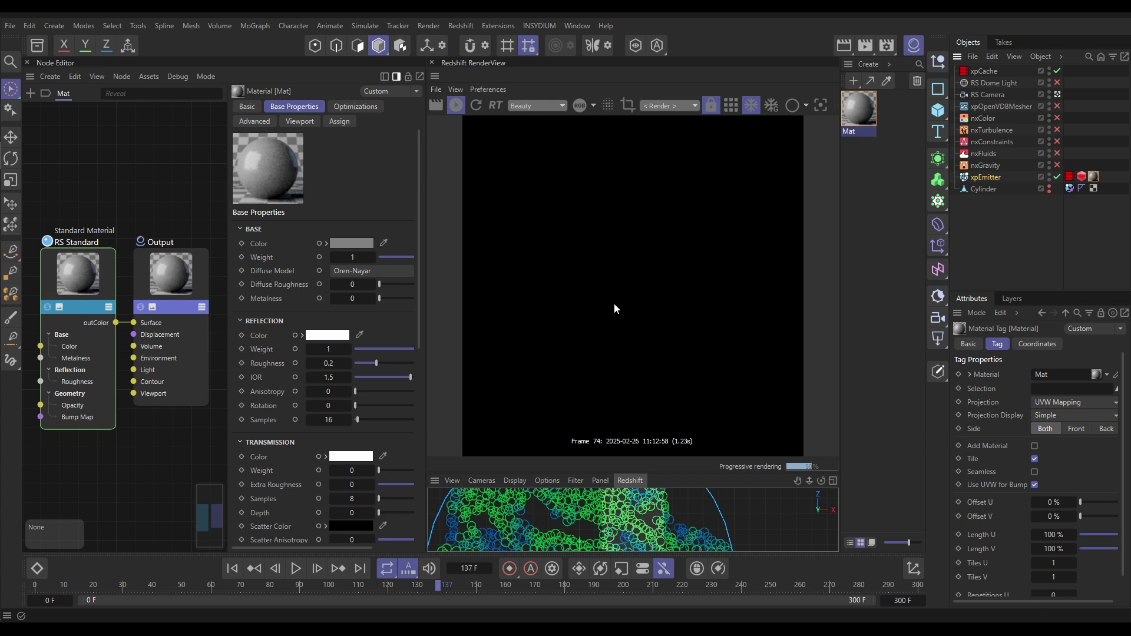
click(1058, 83)
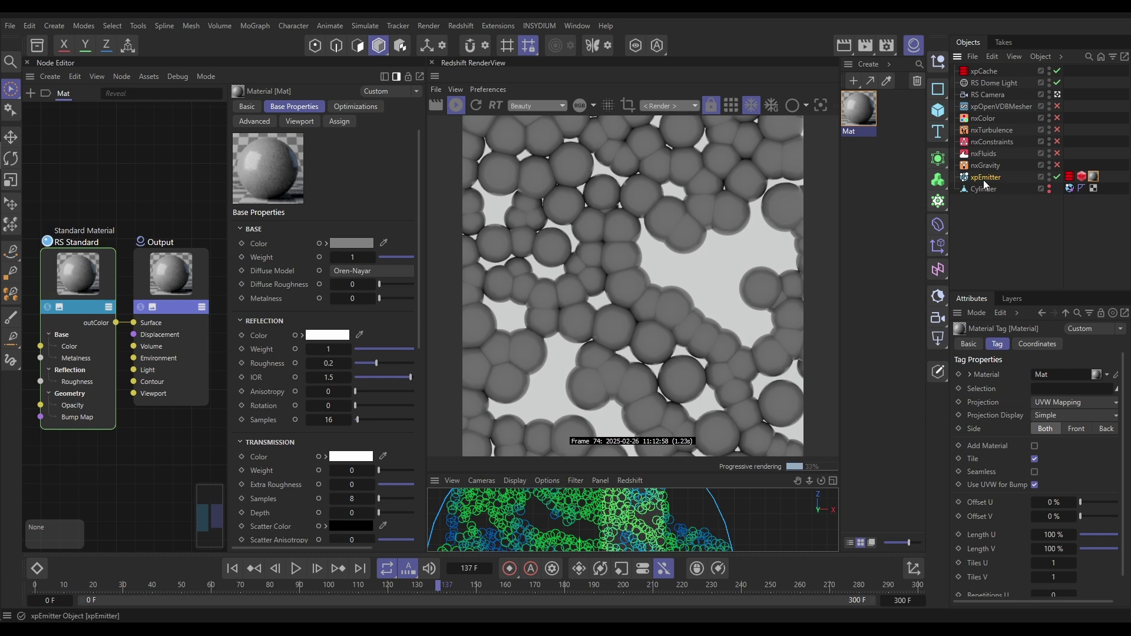
click(1083, 177)
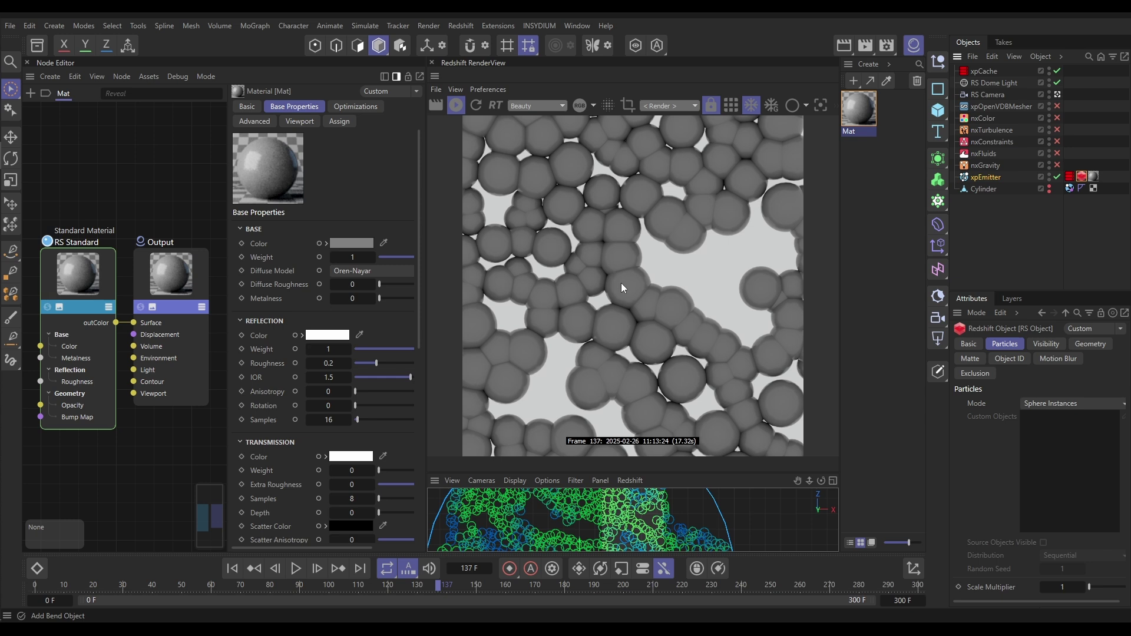
click(1058, 83)
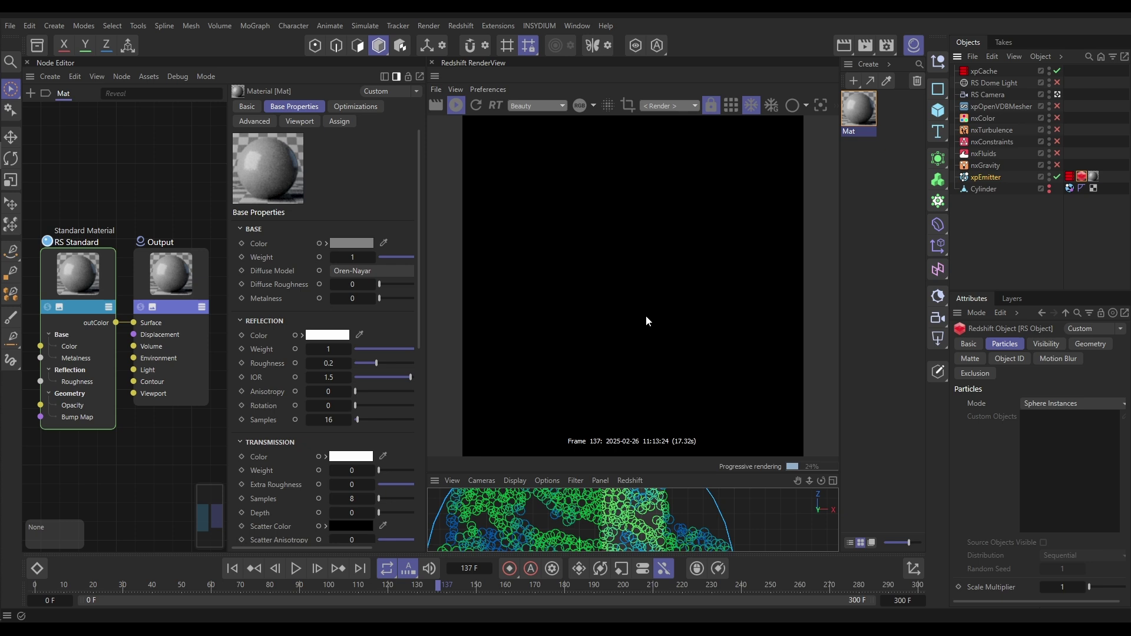
- Set the RS Standard material's Base and Reflection weights to 0 and its Emission weight to 2
click(914, 46)
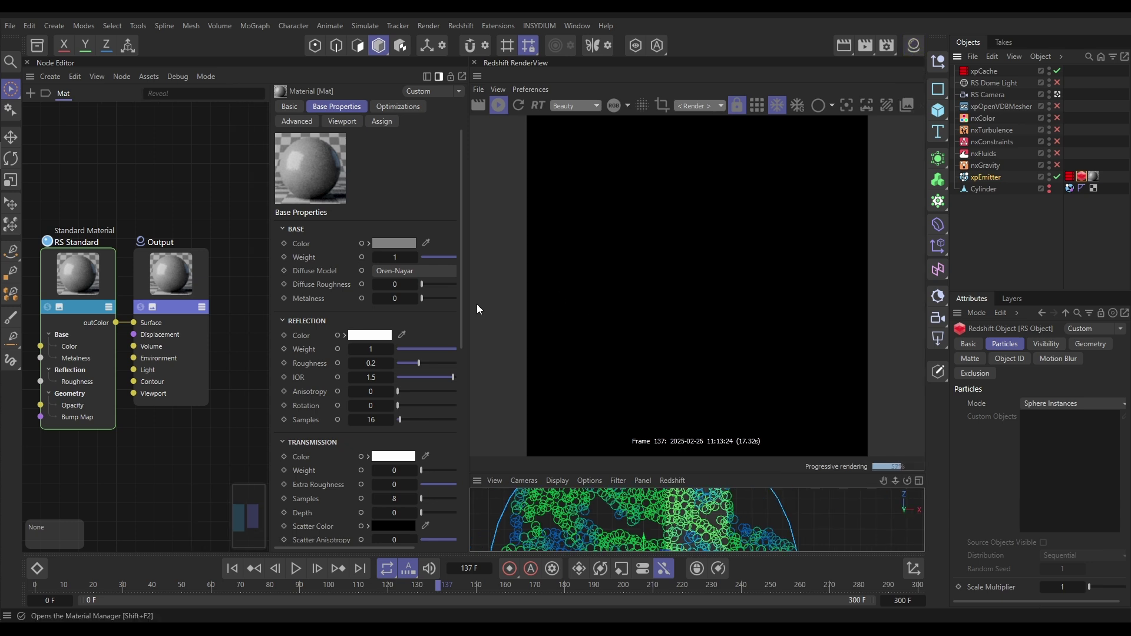
click(91, 278)
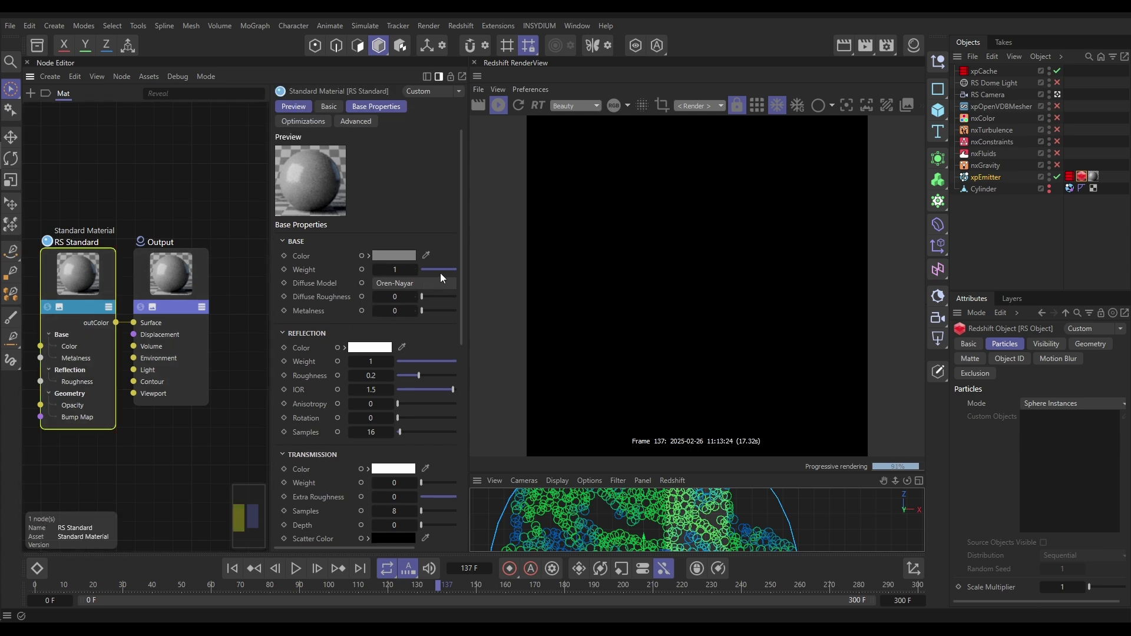
drag(441, 271, 409, 270)
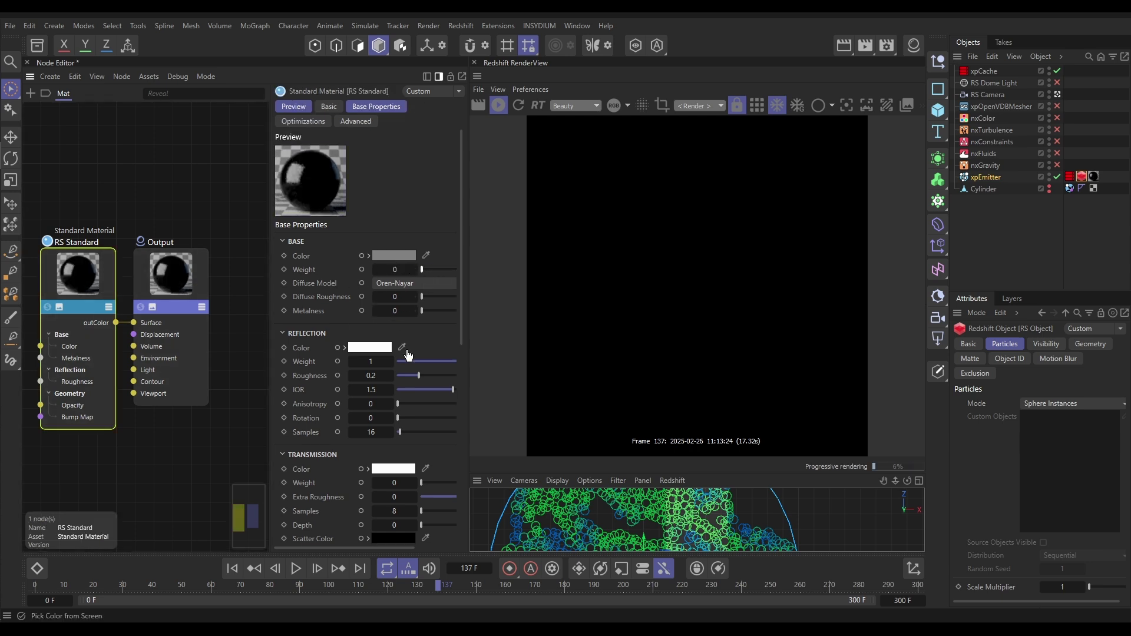
drag(423, 363, 378, 362)
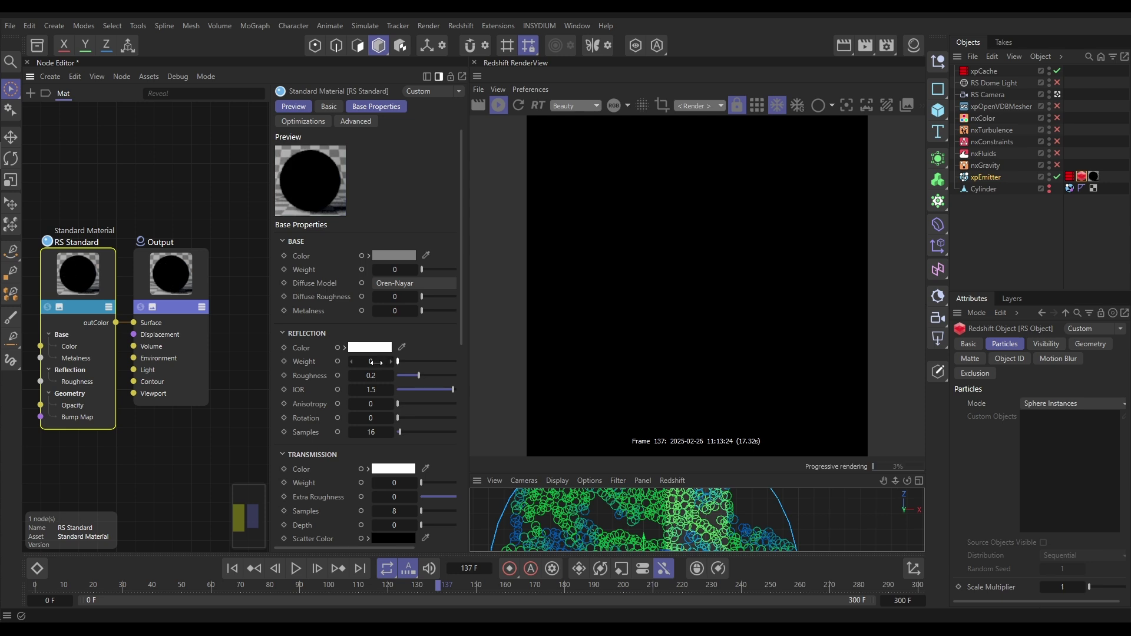
scroll(423, 343, down, 10)
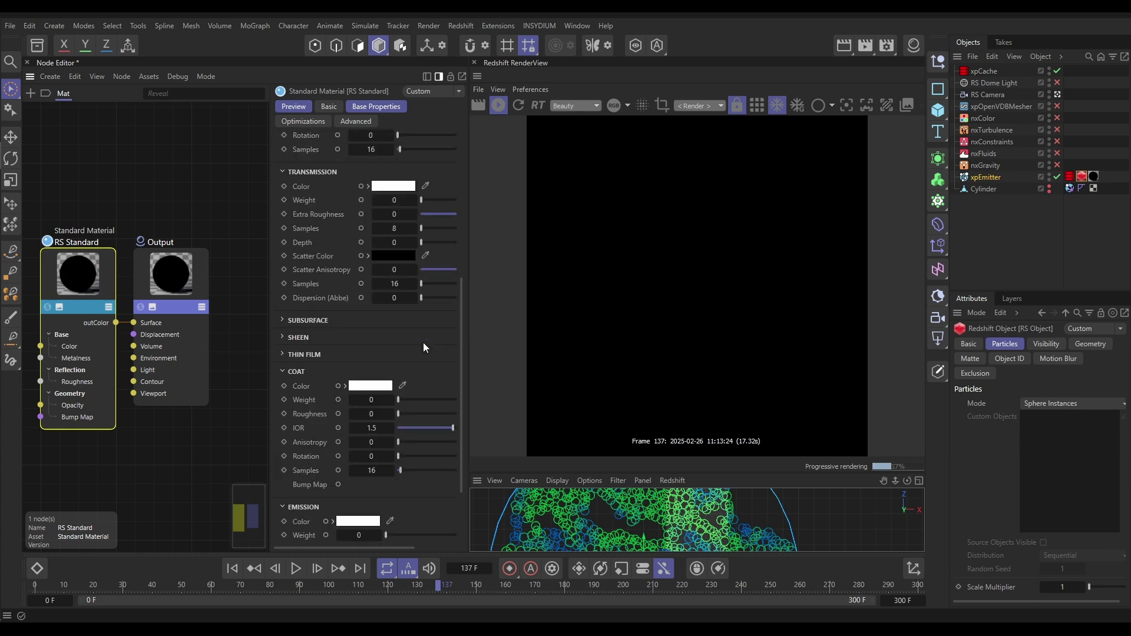
scroll(423, 343, down, 4)
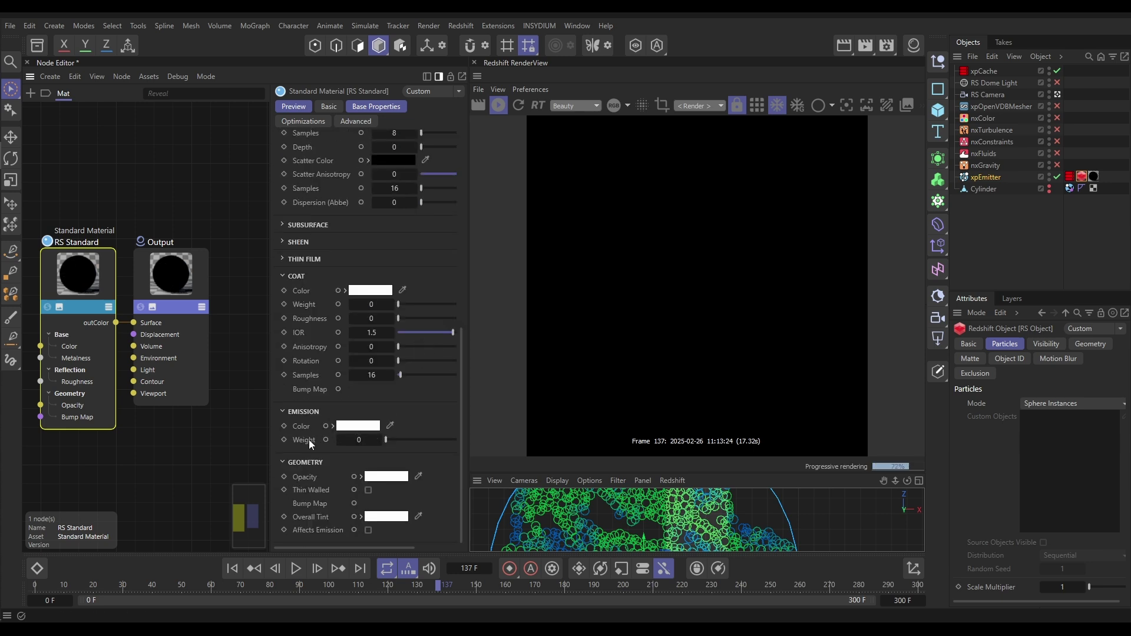
click(359, 440)
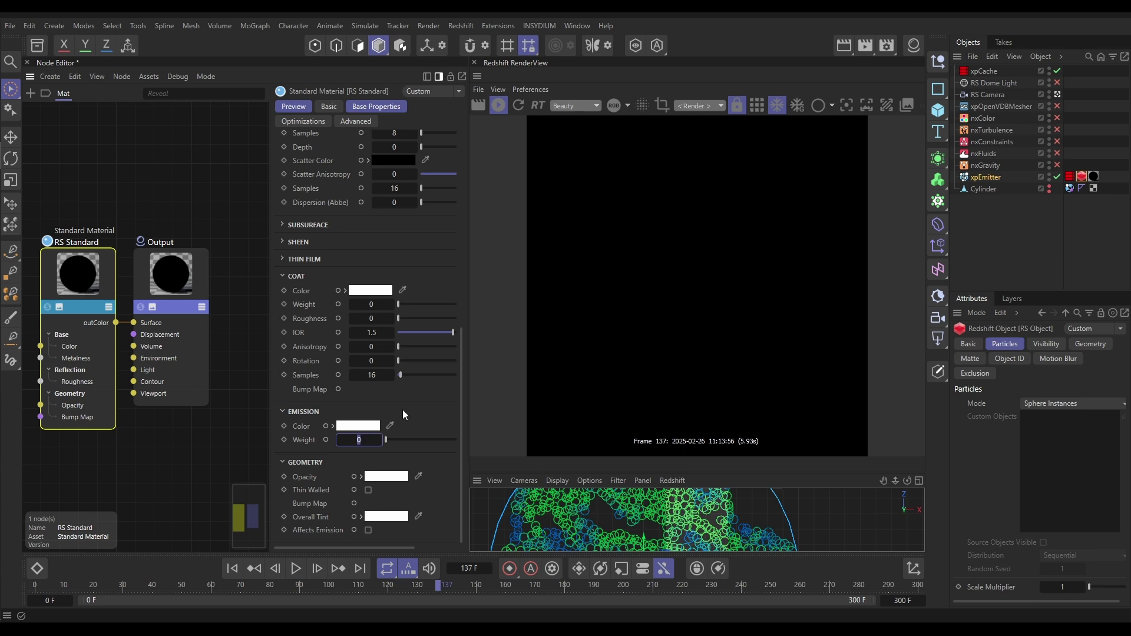
text(2)
key(Return)
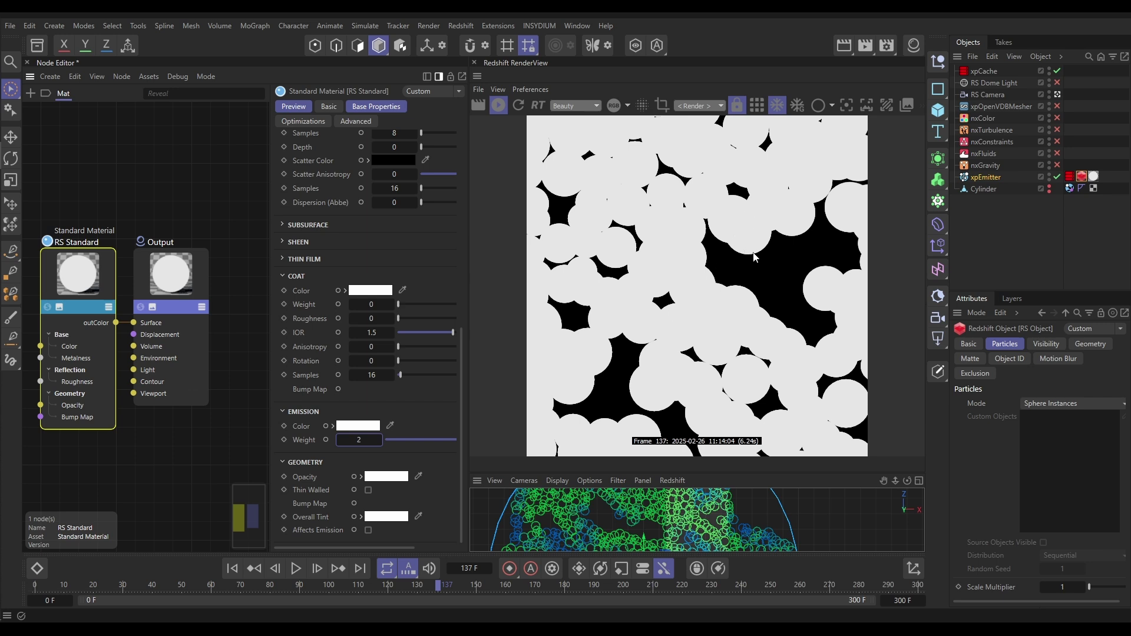
- Shift the Output and RS Standard nodes down, add a Fresnel node from the search, and solo it
drag(170, 272, 222, 326)
drag(95, 280, 126, 342)
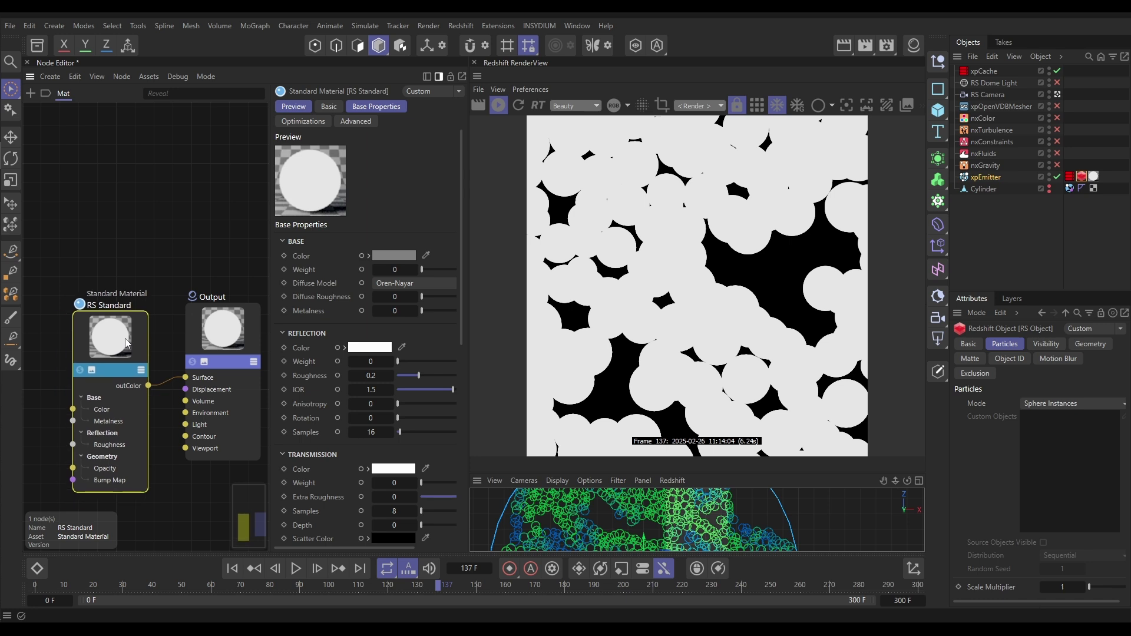
double_click(61, 173)
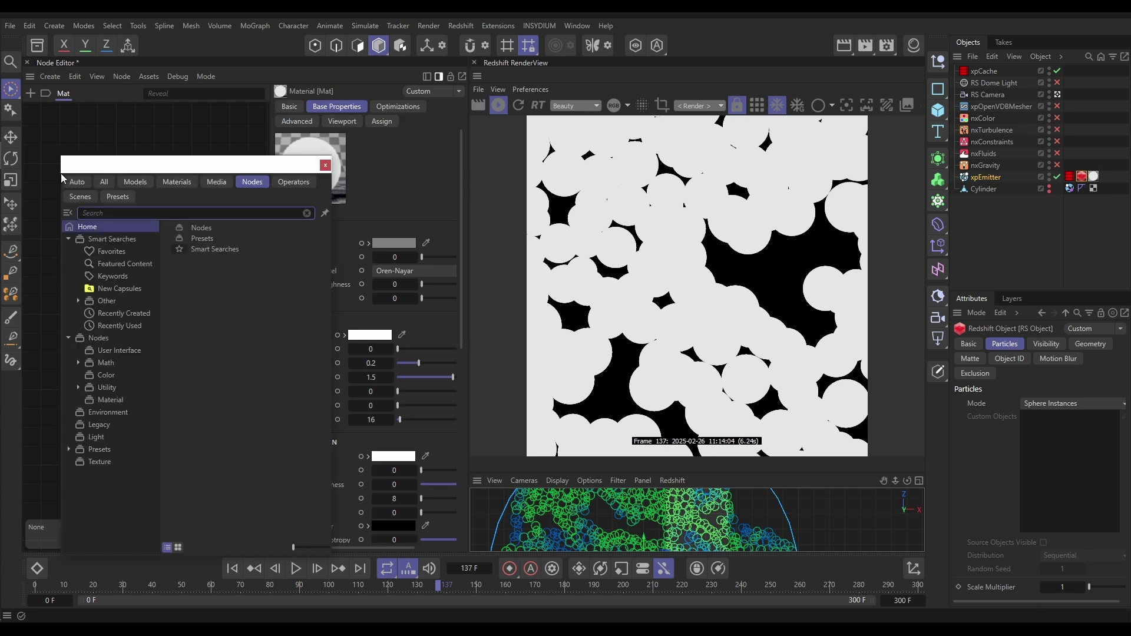
text(fres)
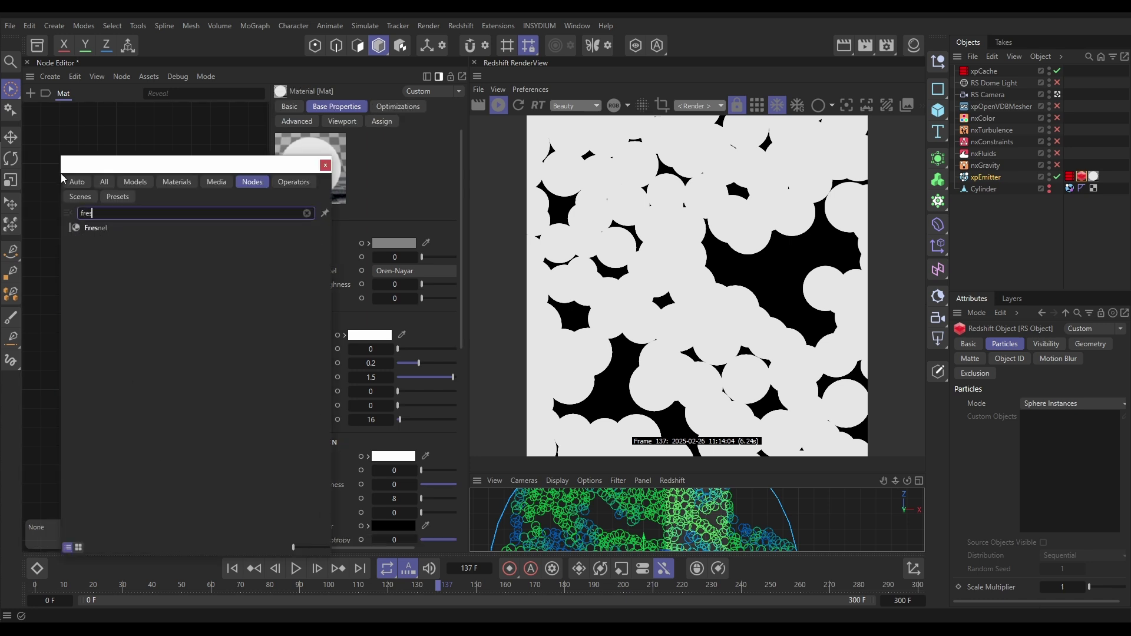
text(ne)
drag(129, 228, 53, 198)
click(48, 206)
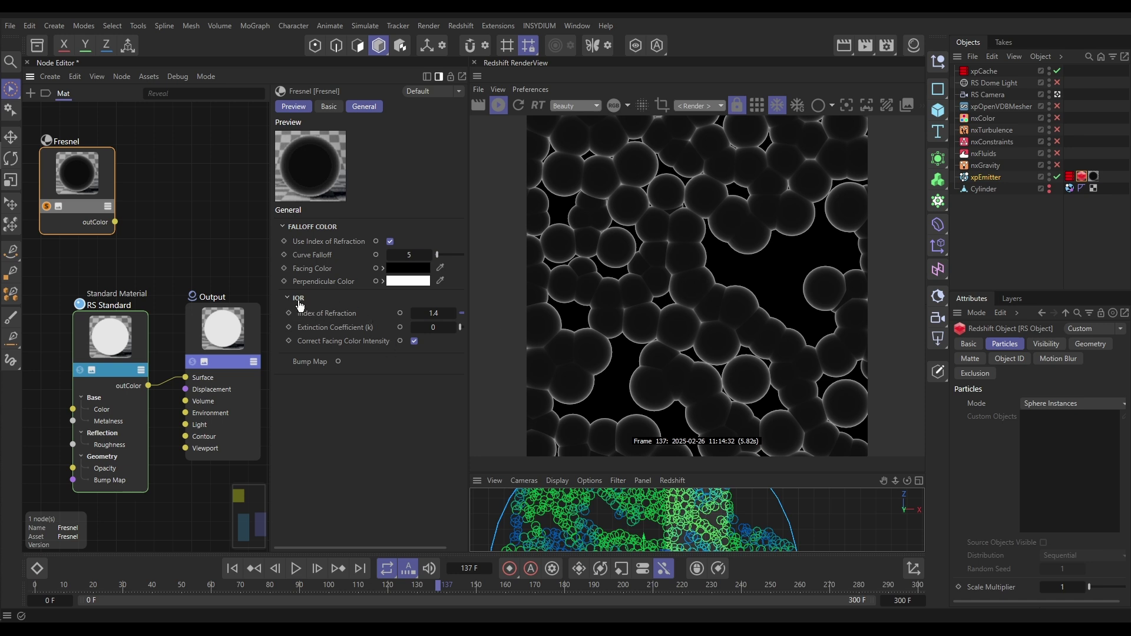
- Try Fresnel index of refraction values of 1.095 and then 1.94
click(433, 313)
text(1.095)
key(Return)
text(1.94)
key(Return)
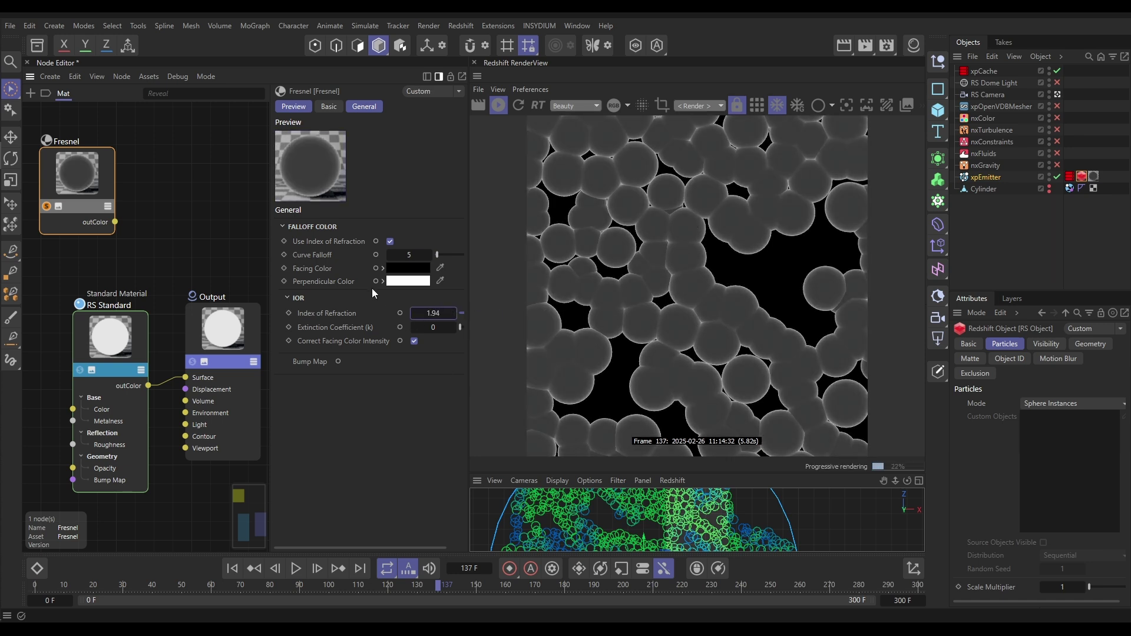
- Turn off Use Index of Refraction on the Fresnel node and set Curve Falloff to 3
click(390, 242)
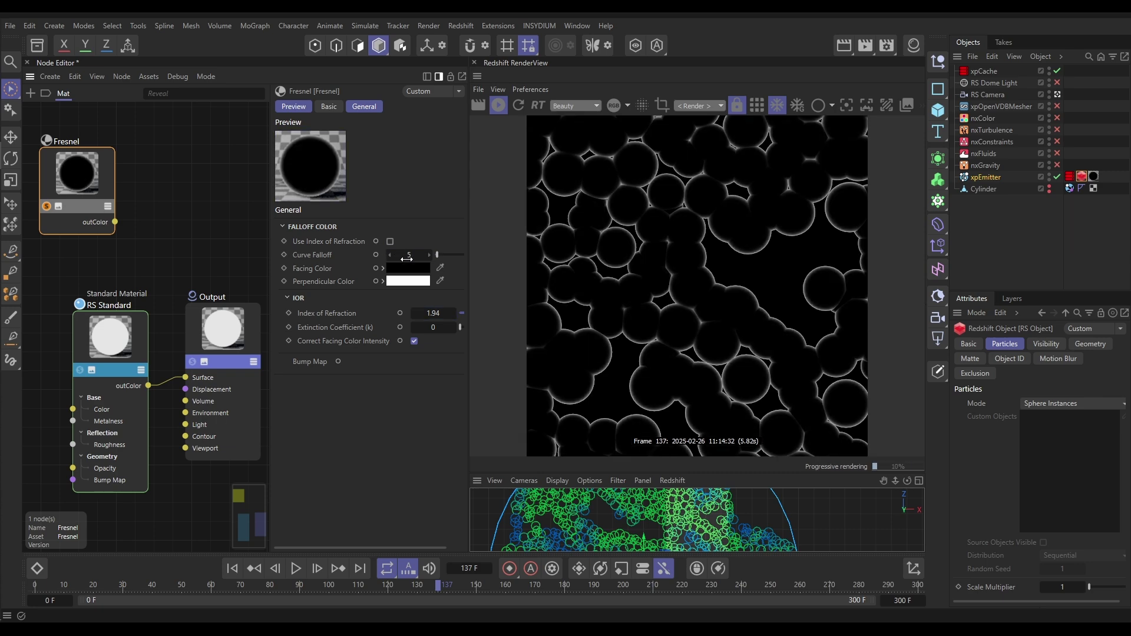
drag(409, 255, 383, 268)
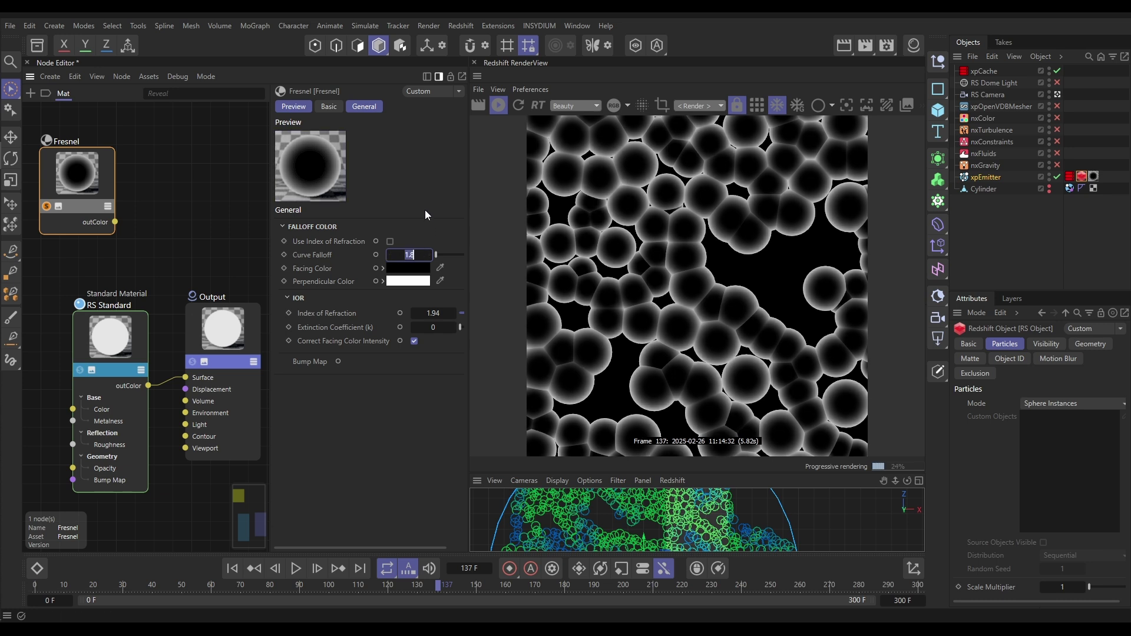
text(3)
key(Return)
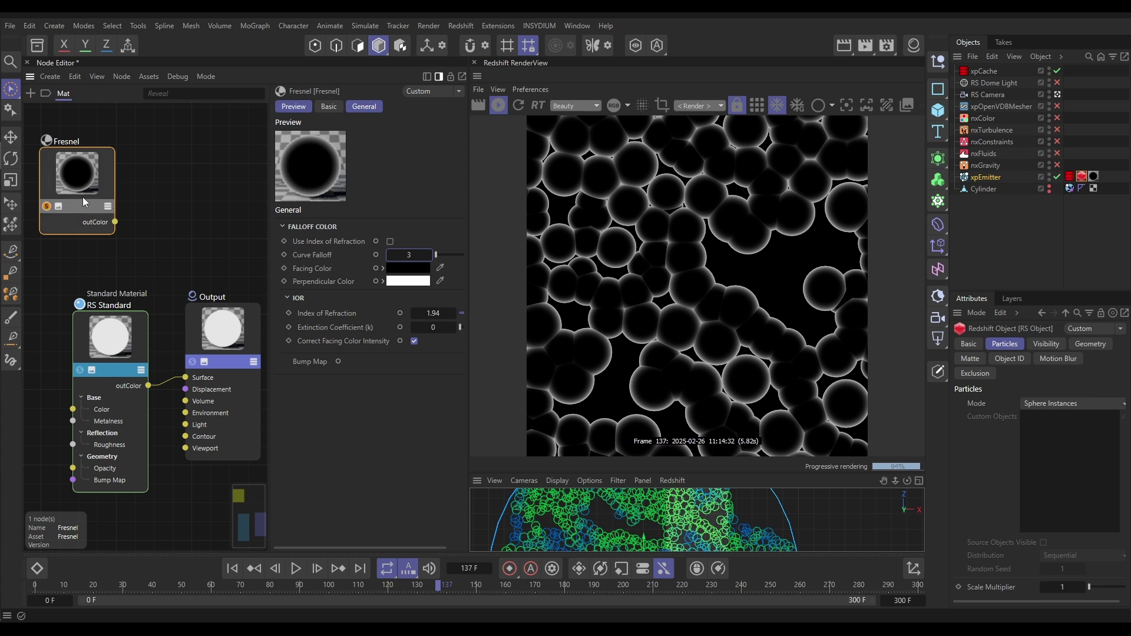
- Wire the Fresnel node's outColor into the RS Standard material's Opacity input
drag(74, 184, 70, 186)
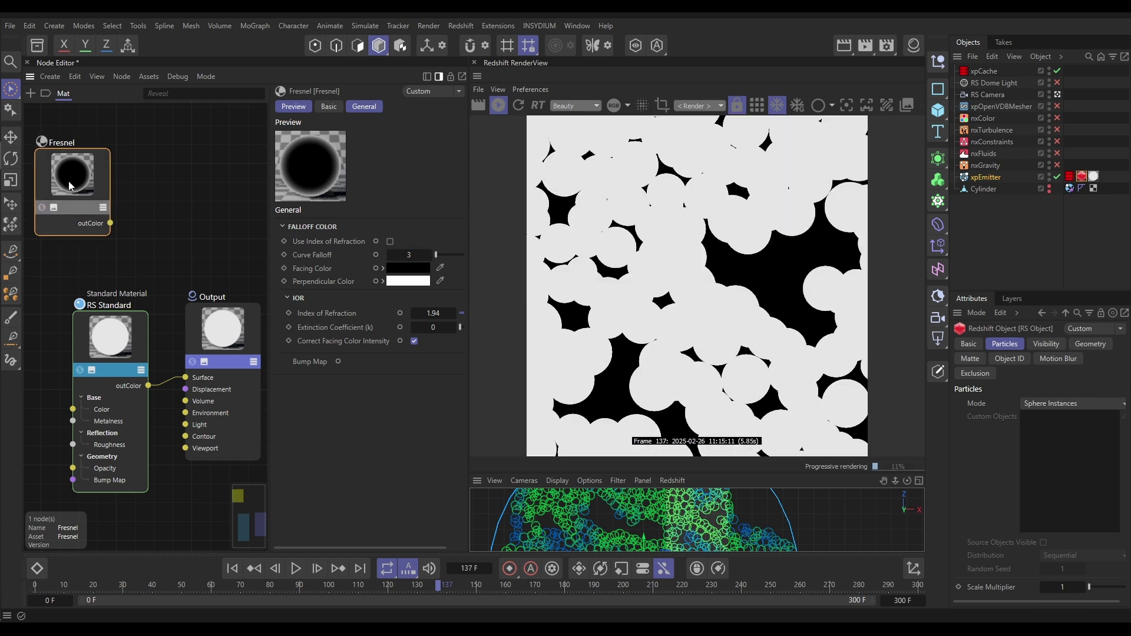
drag(127, 338, 137, 339)
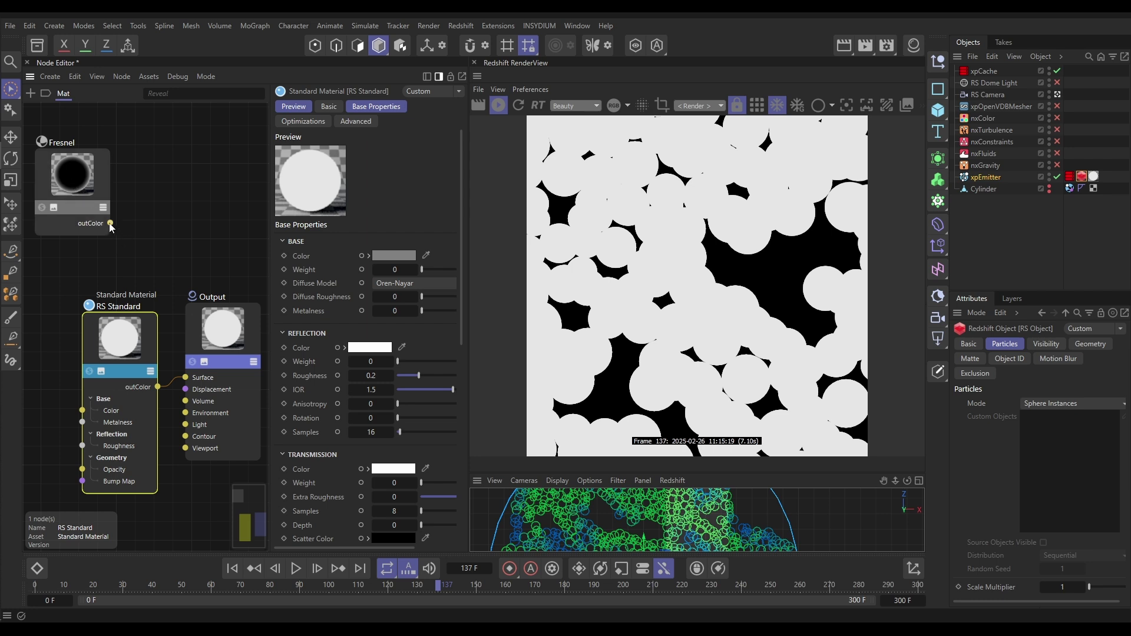
drag(143, 179, 84, 470)
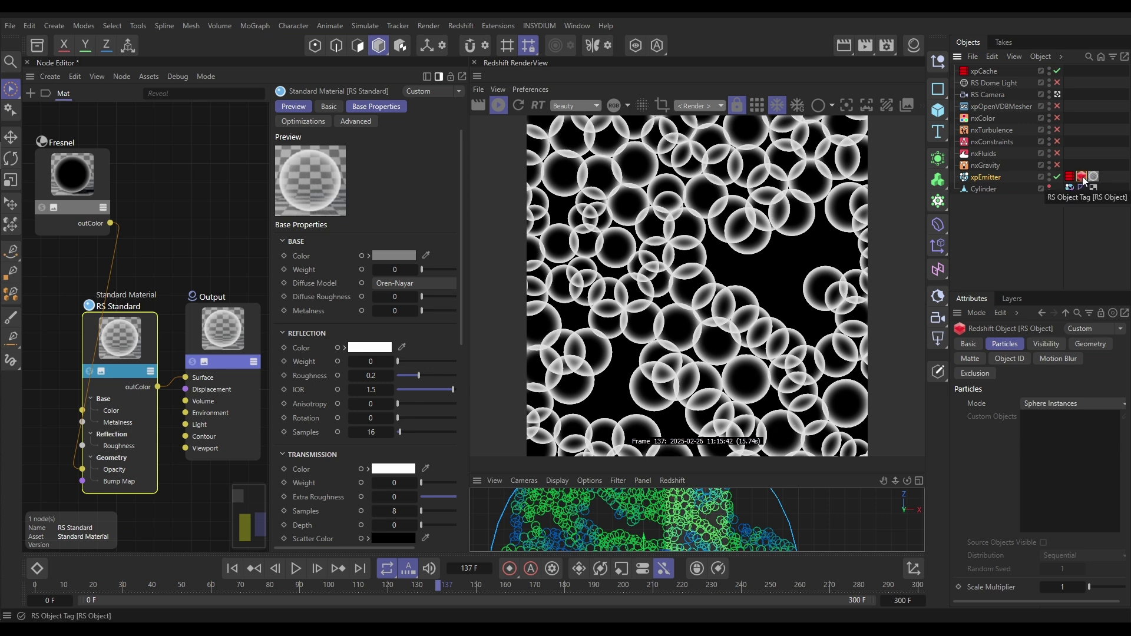
- Set the xpEmitter particle Scale Multiplier to 0.5 and move the Output and RS Standard nodes up-right
click(1065, 587)
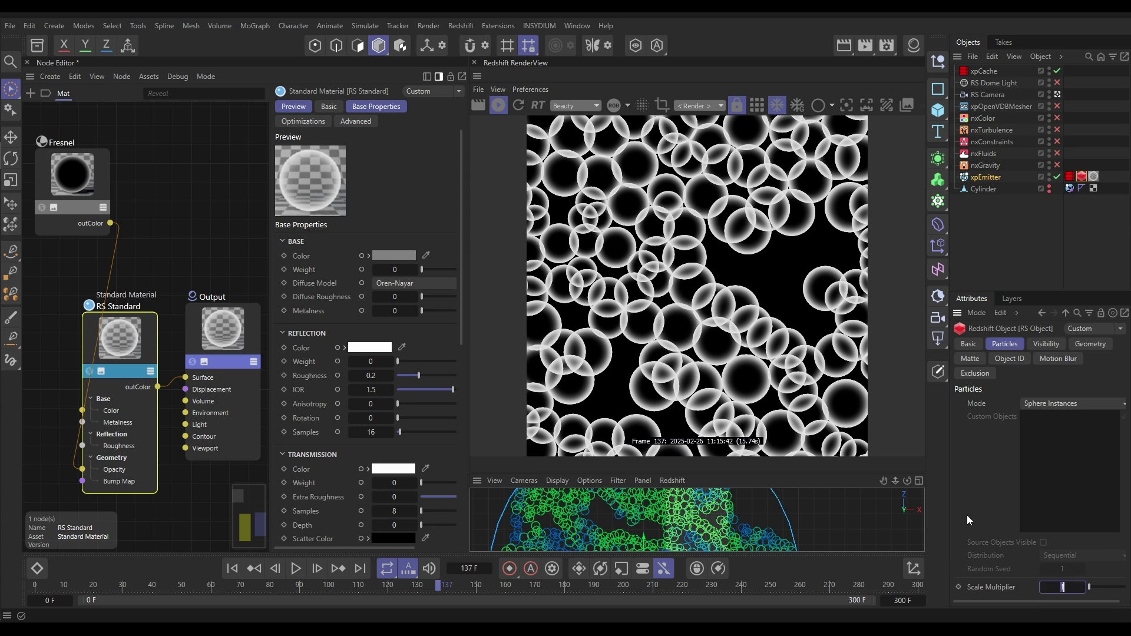
text(.5)
key(Return)
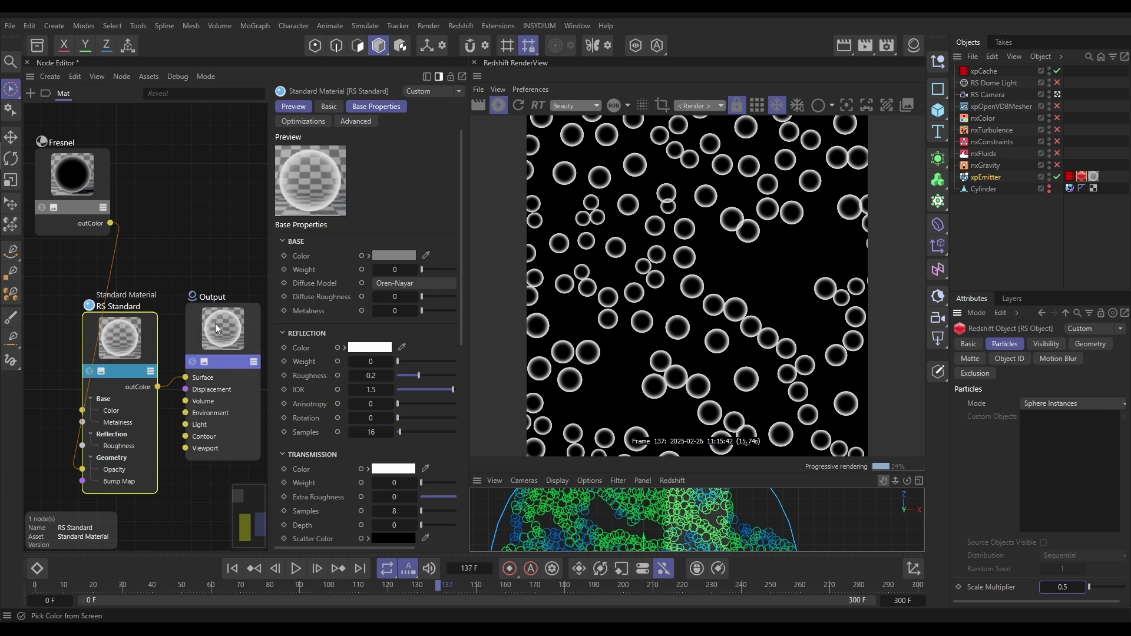
drag(214, 323, 267, 286)
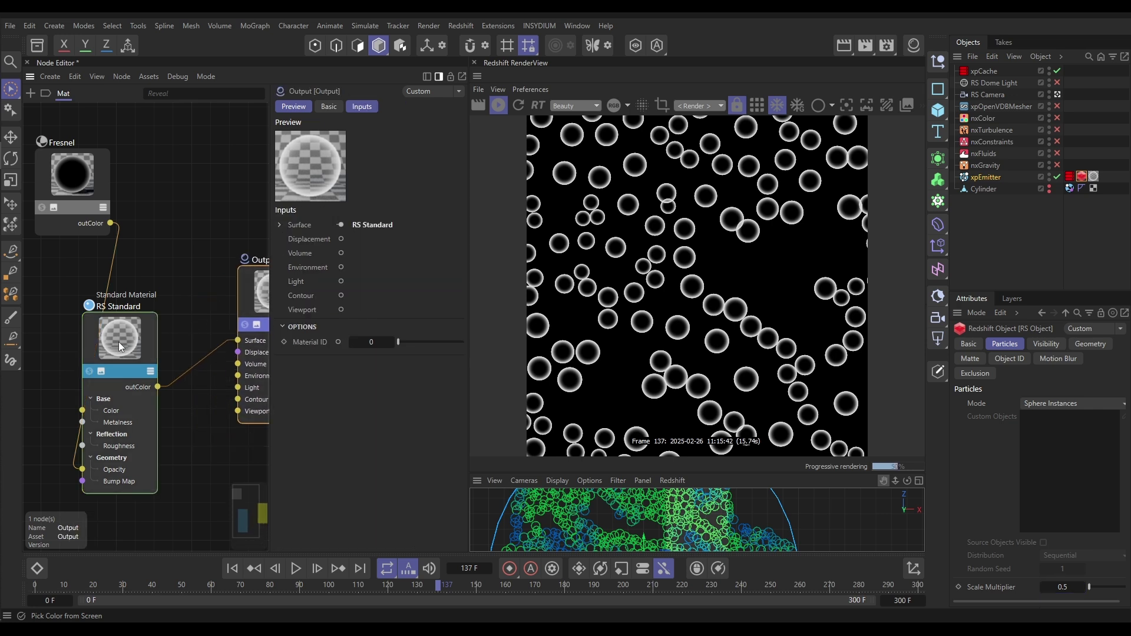
drag(118, 341, 174, 298)
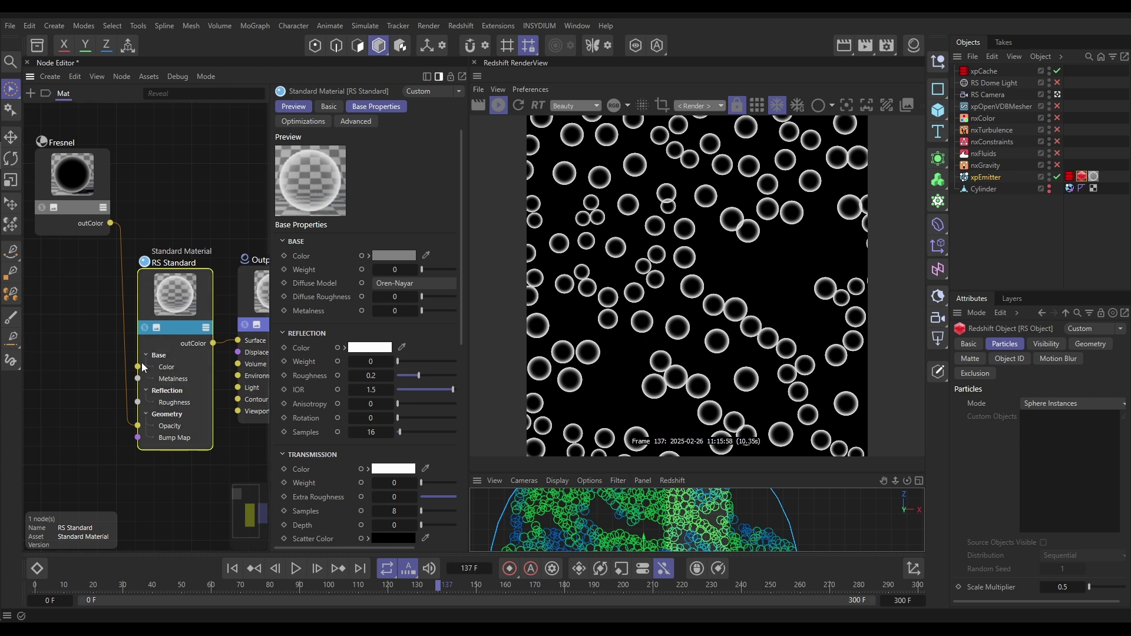
- Add a Color User Data node to the material graph from the 'user' node search
double_click(89, 339)
text(user)
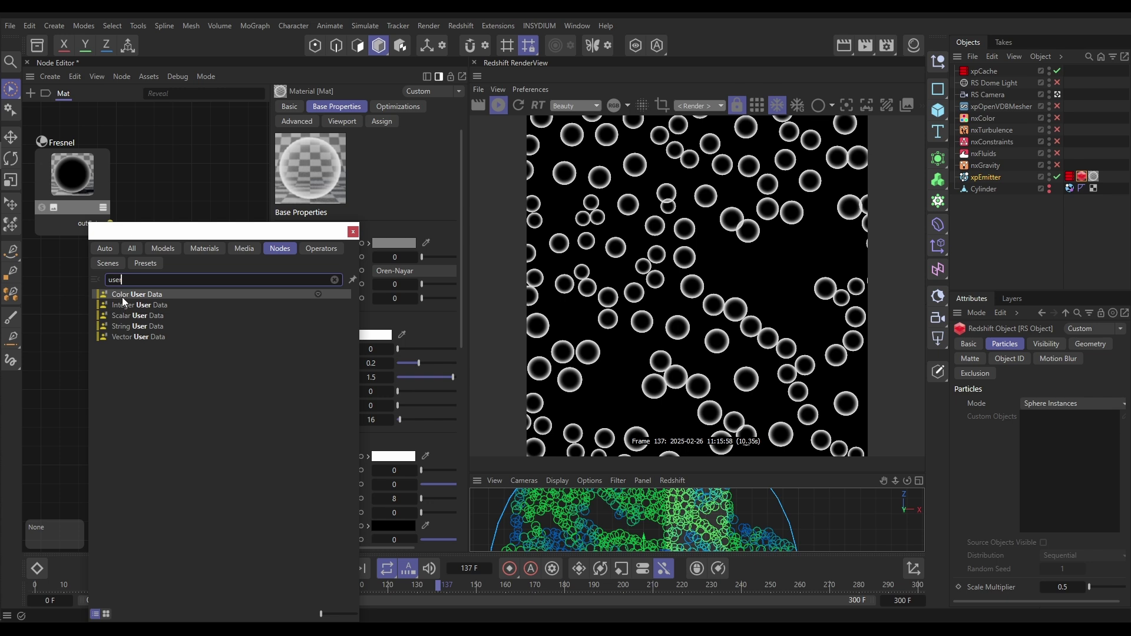
drag(122, 297, 70, 382)
click(353, 233)
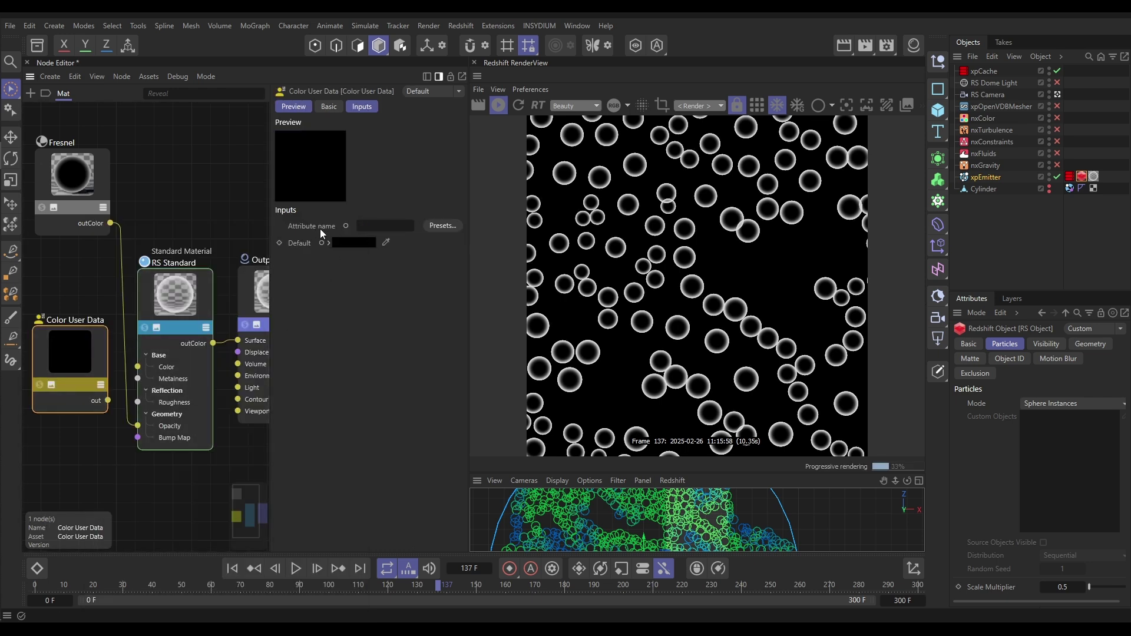
- Set the Color User Data attribute to Particle Color (RSPColor) and briefly solo-preview it
click(439, 227)
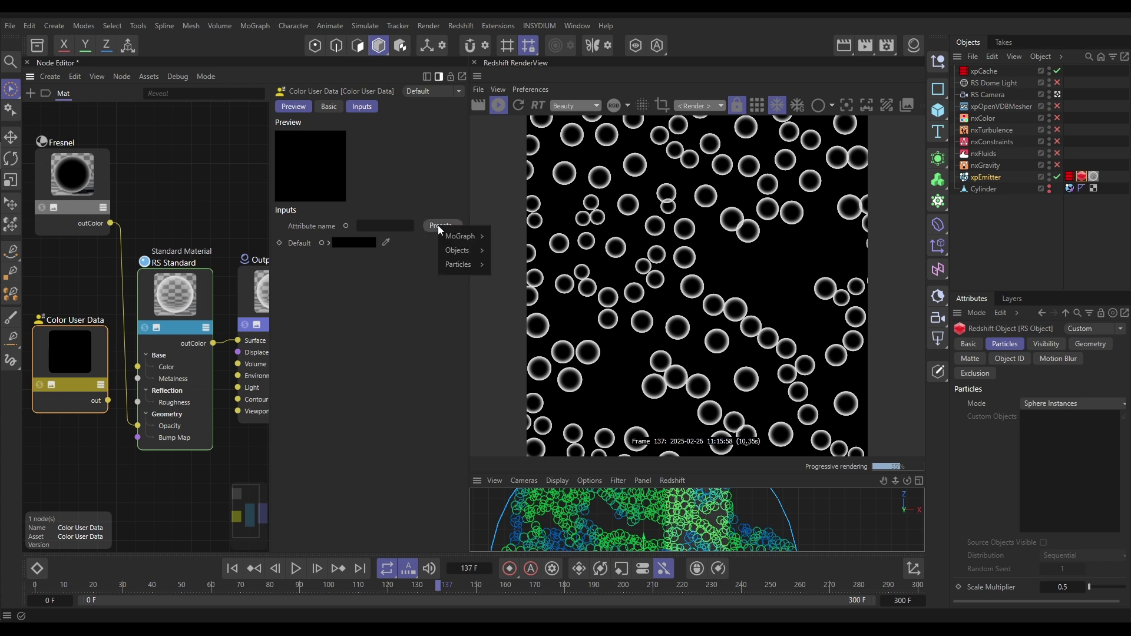
mouse_move(458, 265)
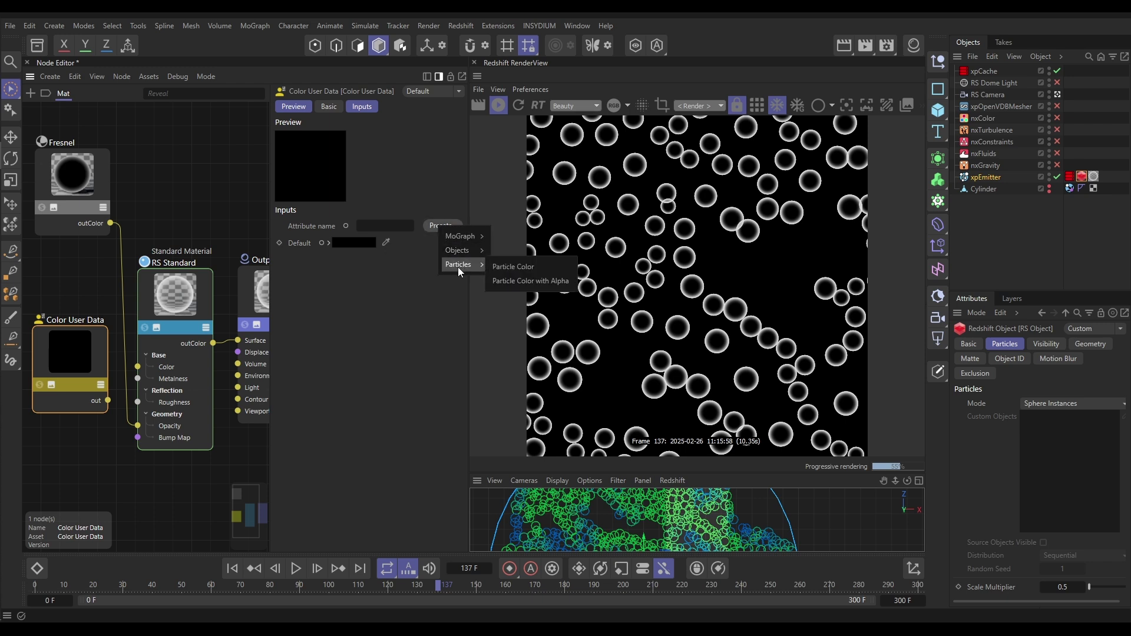
click(513, 267)
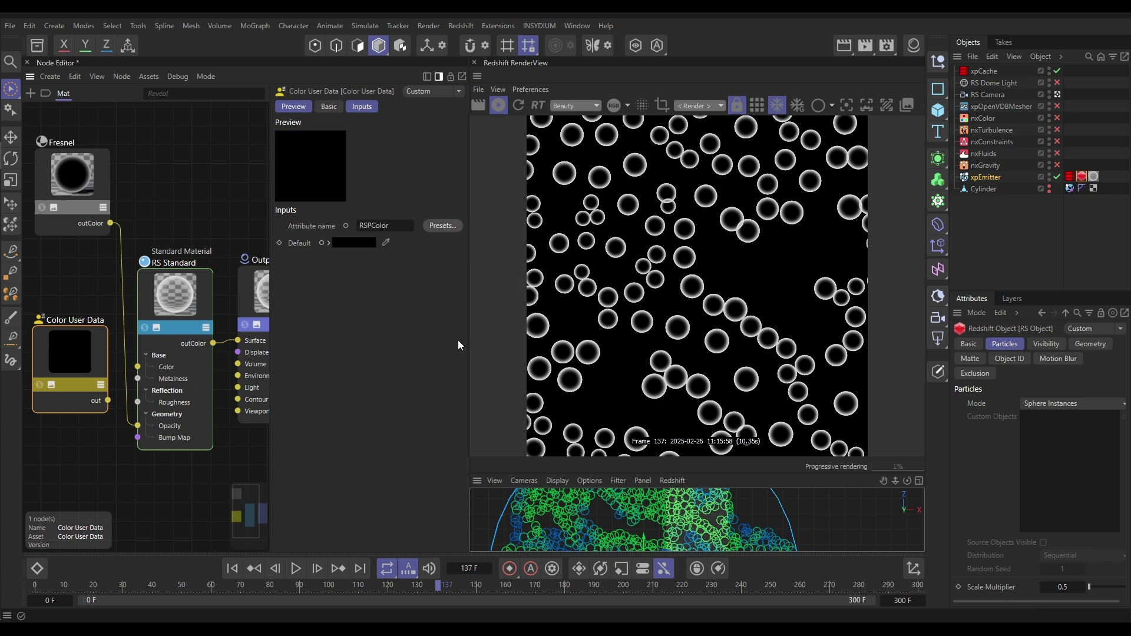
click(37, 384)
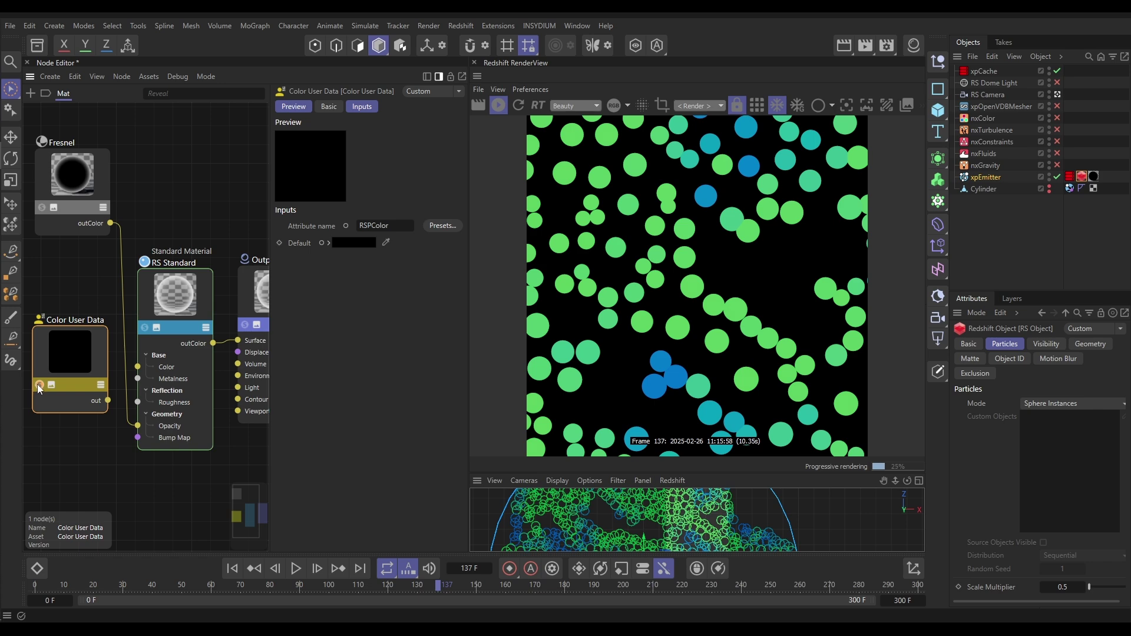
click(37, 384)
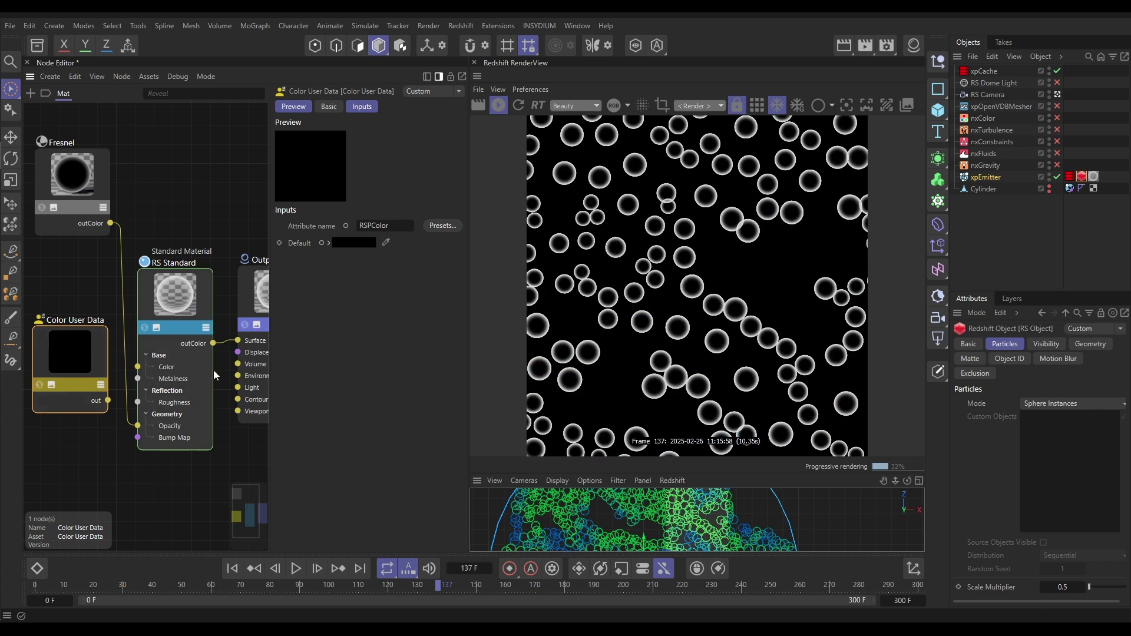
click(179, 288)
- Expose the RS Standard Emission Color port and connect Color User Data's output to it
scroll(426, 389, down, 10)
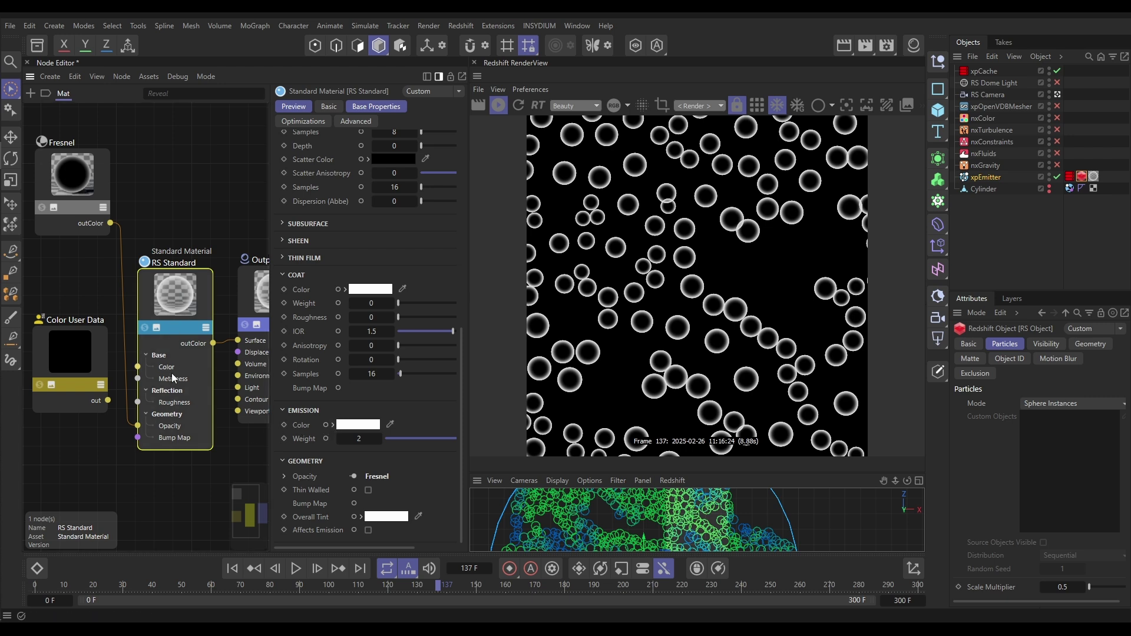
click(326, 424)
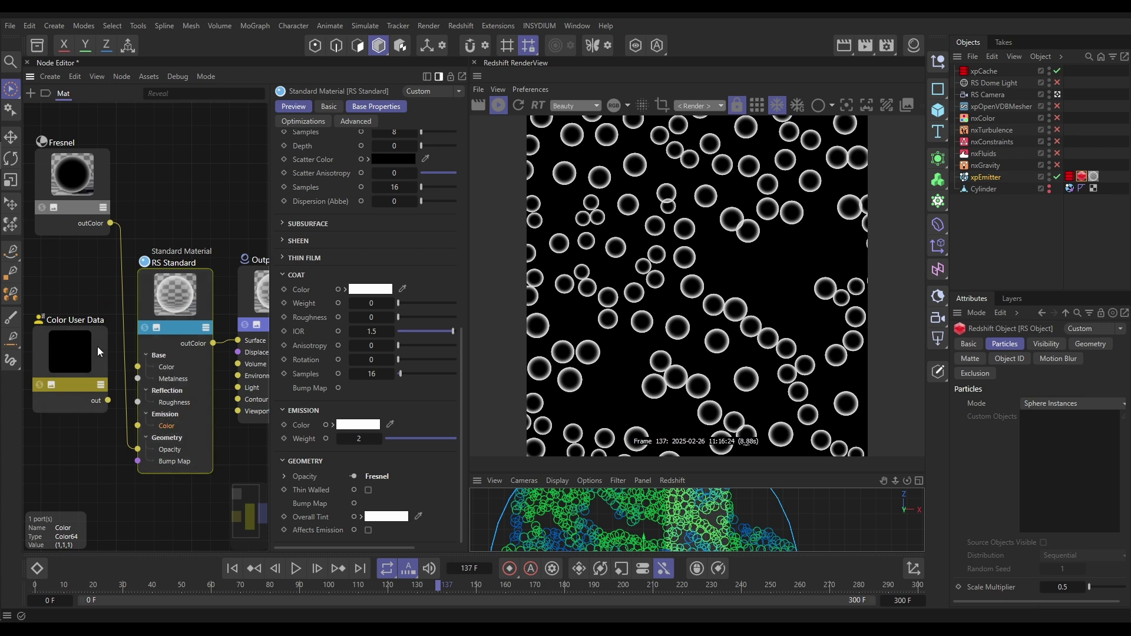
drag(108, 401, 140, 429)
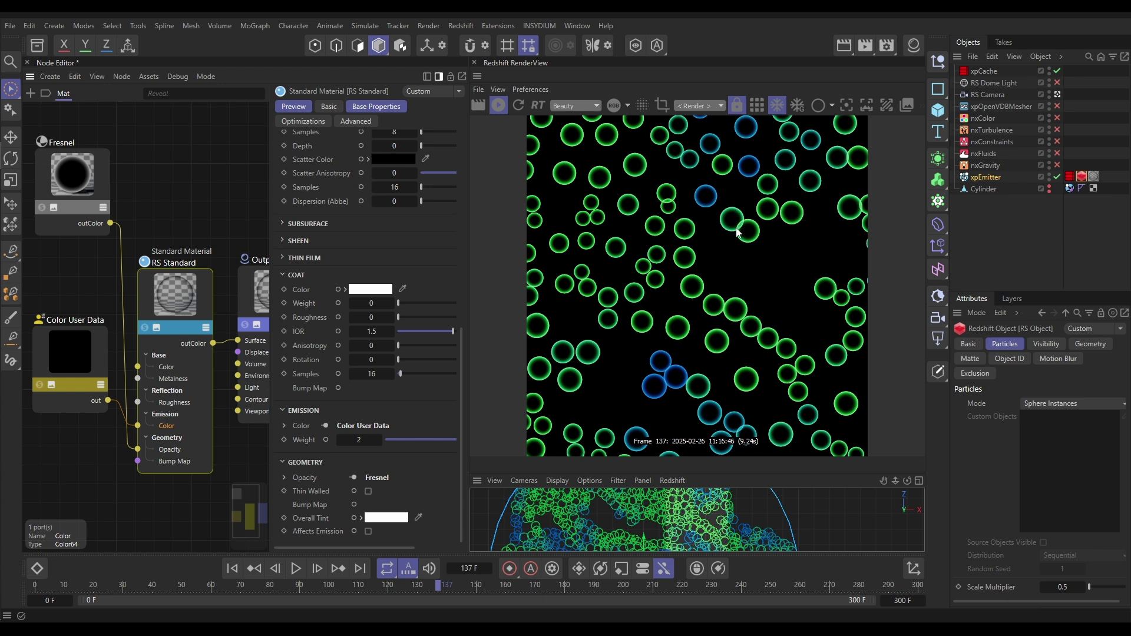
- Create a new material Mat.1, apply it to xpOpenVDBMesher, and enable the mesher
click(914, 45)
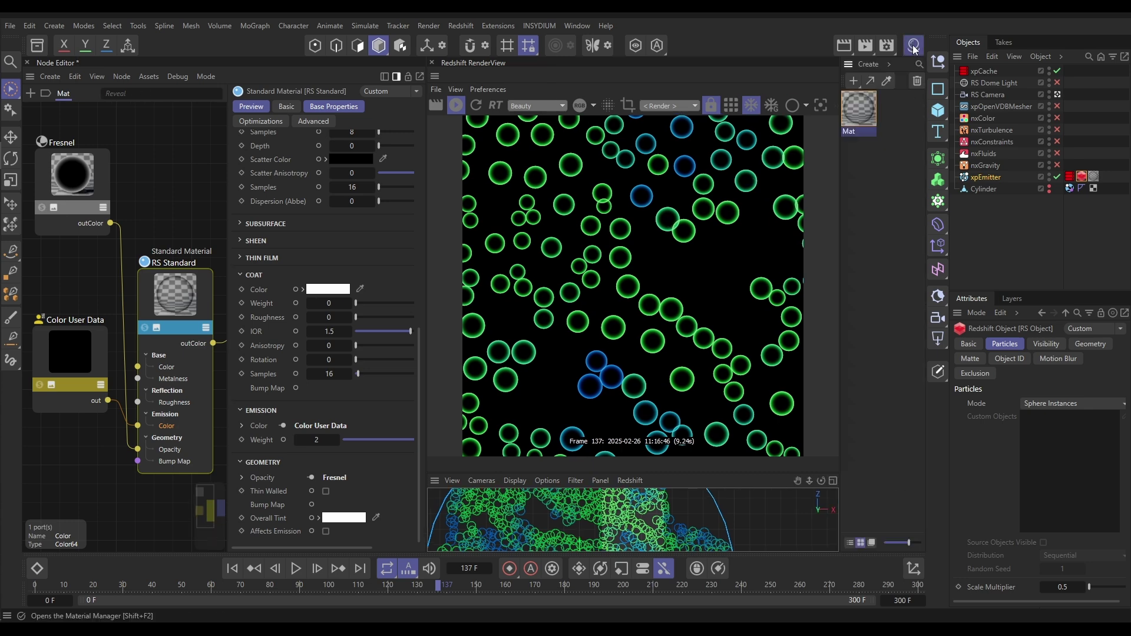
double_click(860, 165)
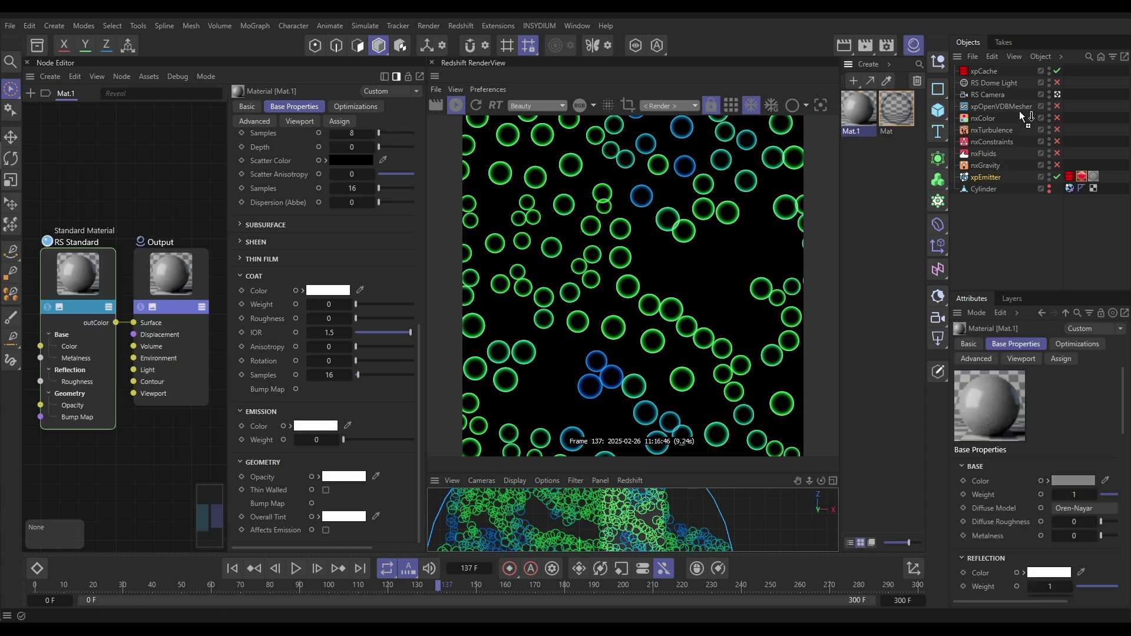
drag(1023, 114, 1020, 107)
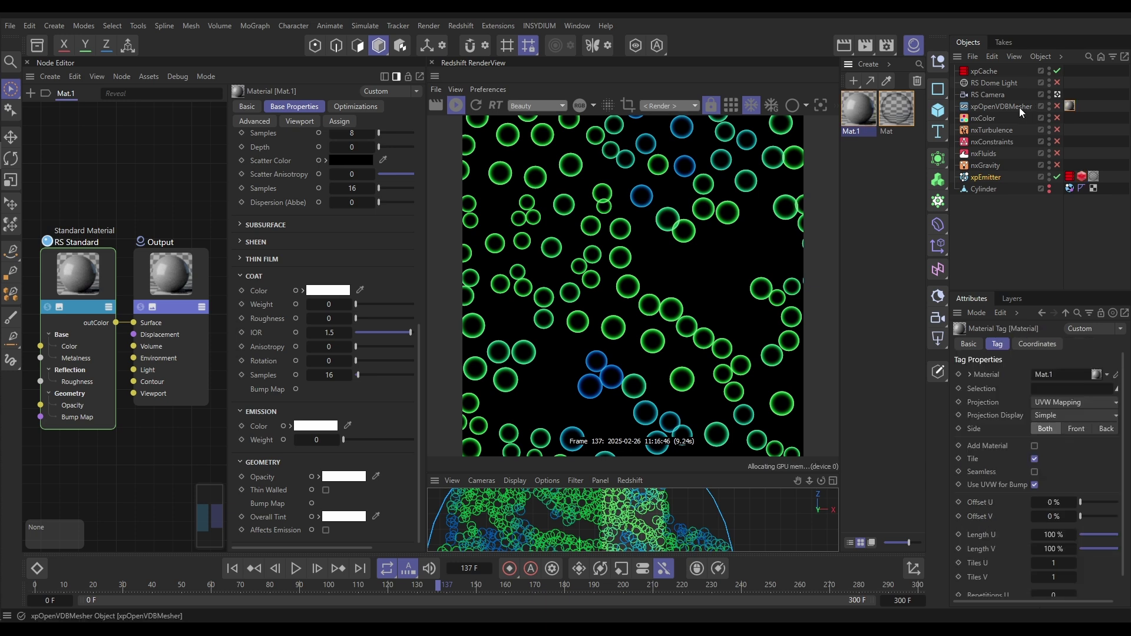
click(1057, 107)
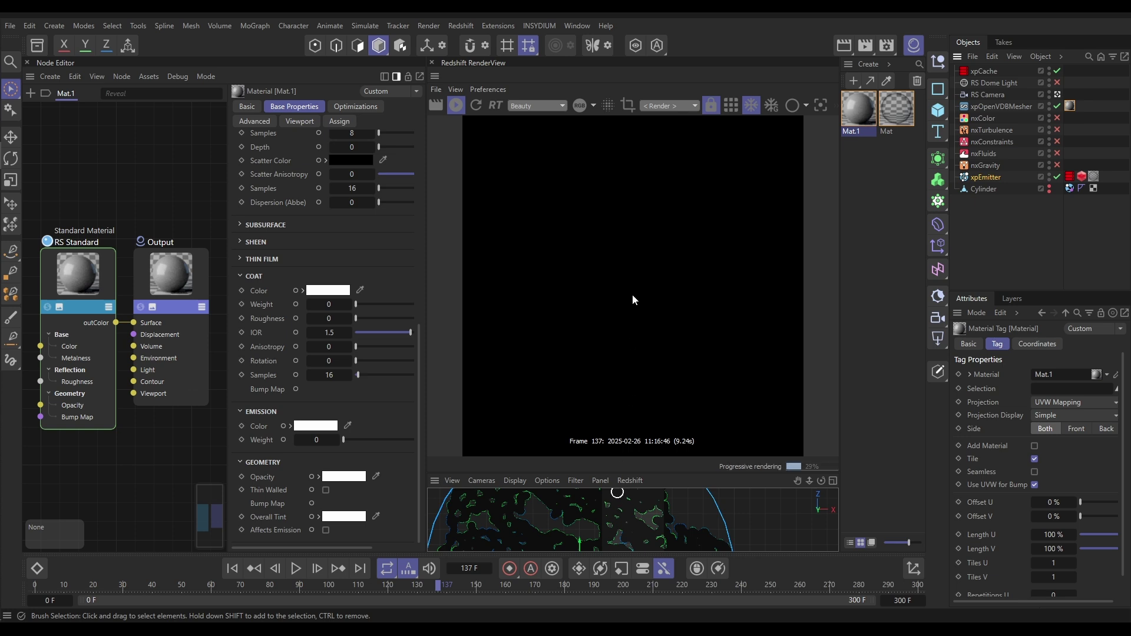
- Set Mat.1's RS Standard Base Weight to 0 and Transmission Weight to 1
click(75, 266)
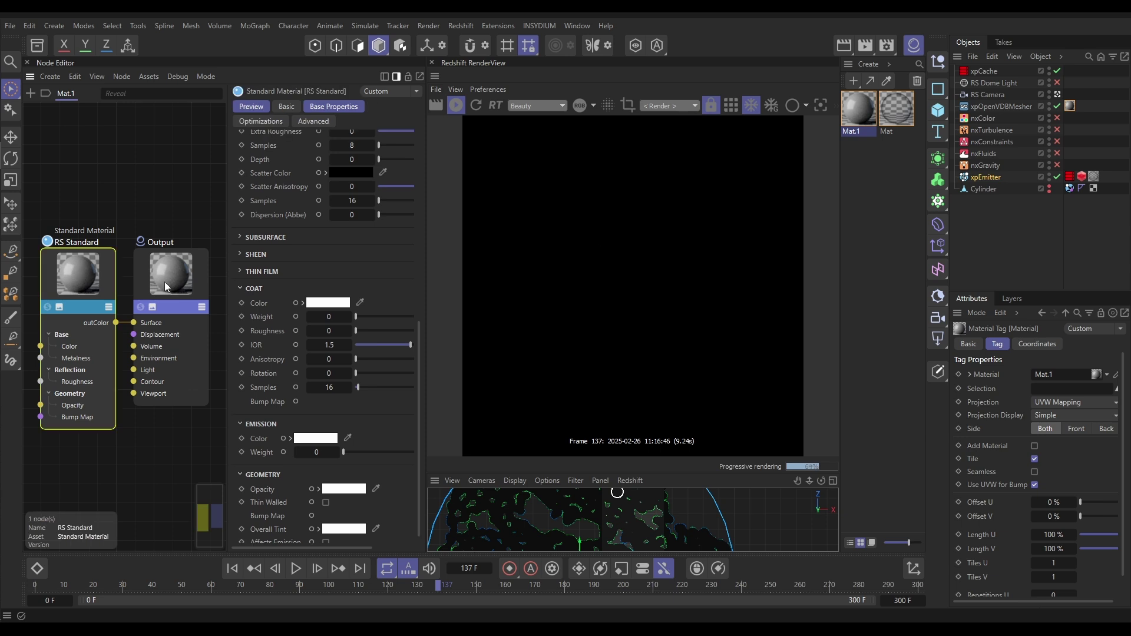
click(909, 51)
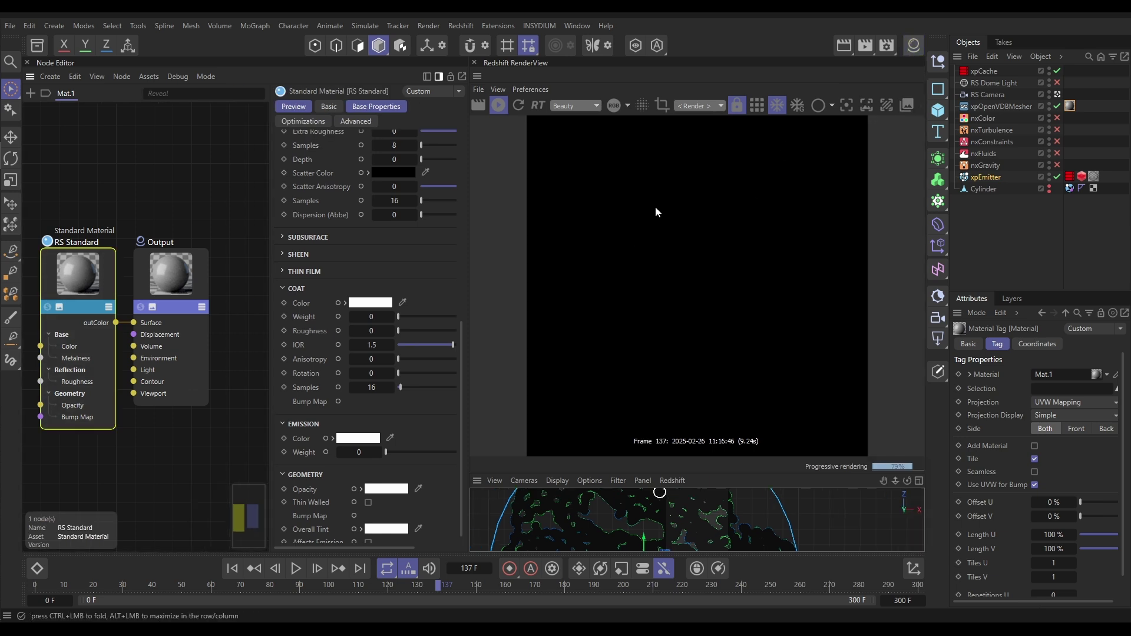
scroll(406, 271, up, 10)
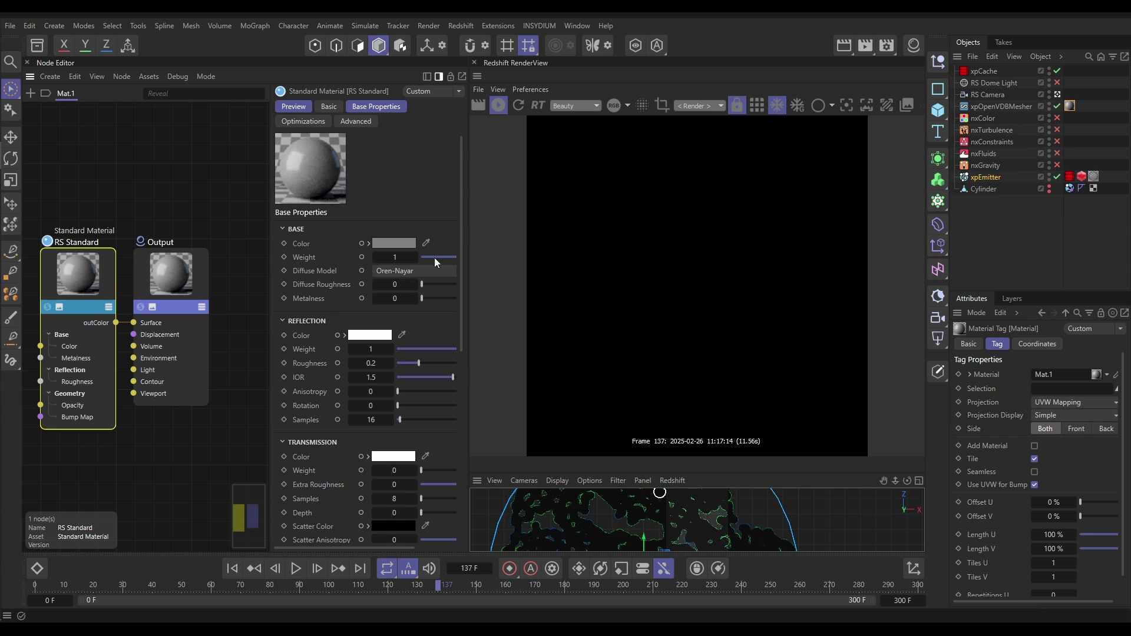
drag(433, 257, 376, 263)
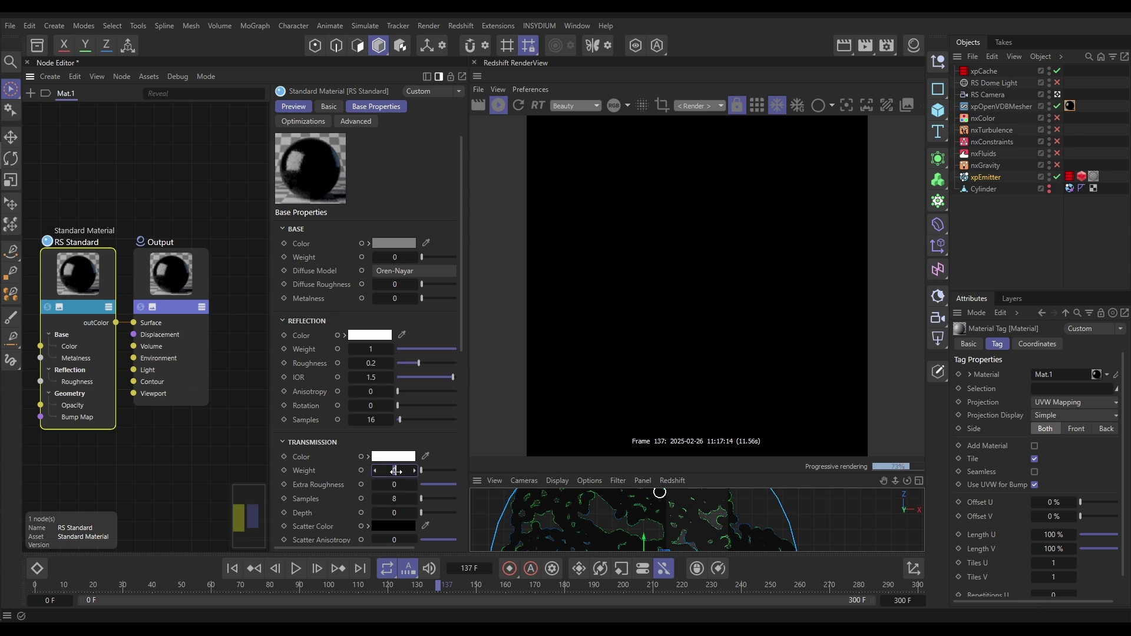
drag(395, 471, 397, 471)
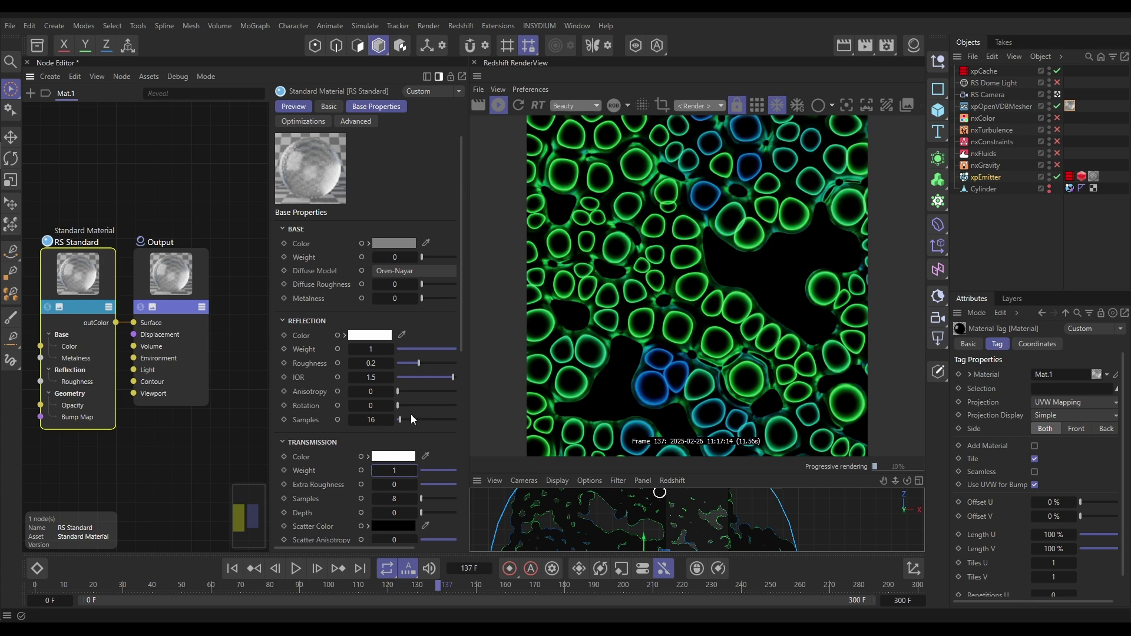
- Set Mat.1's Reflection Roughness to 0 and IOR to 1.1
drag(414, 364, 388, 366)
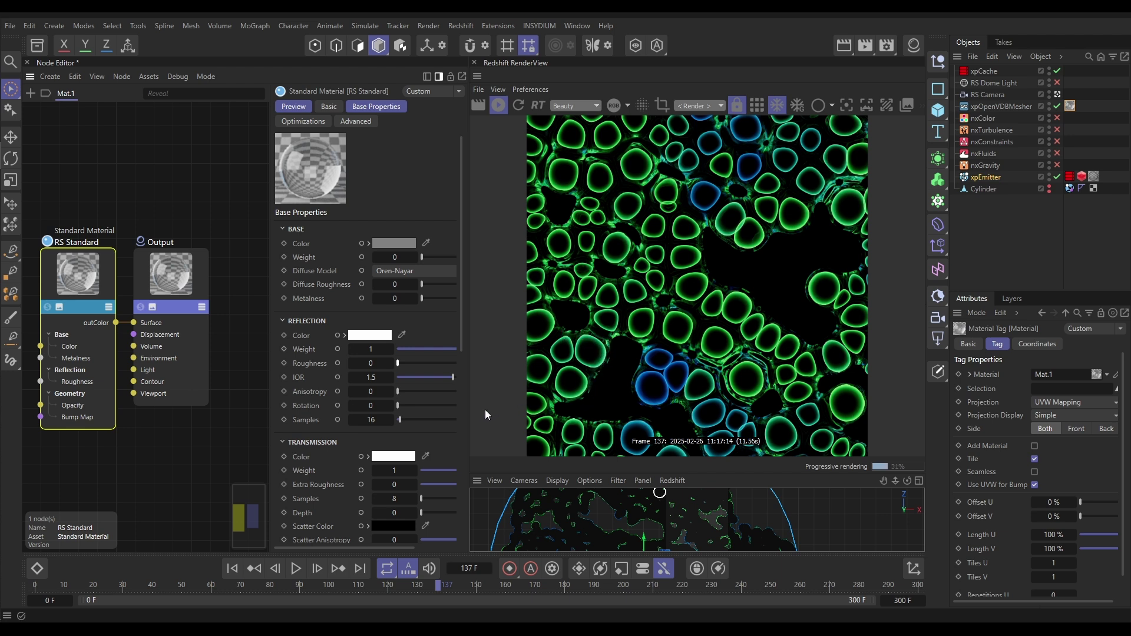
click(371, 378)
text(1.1)
key(Return)
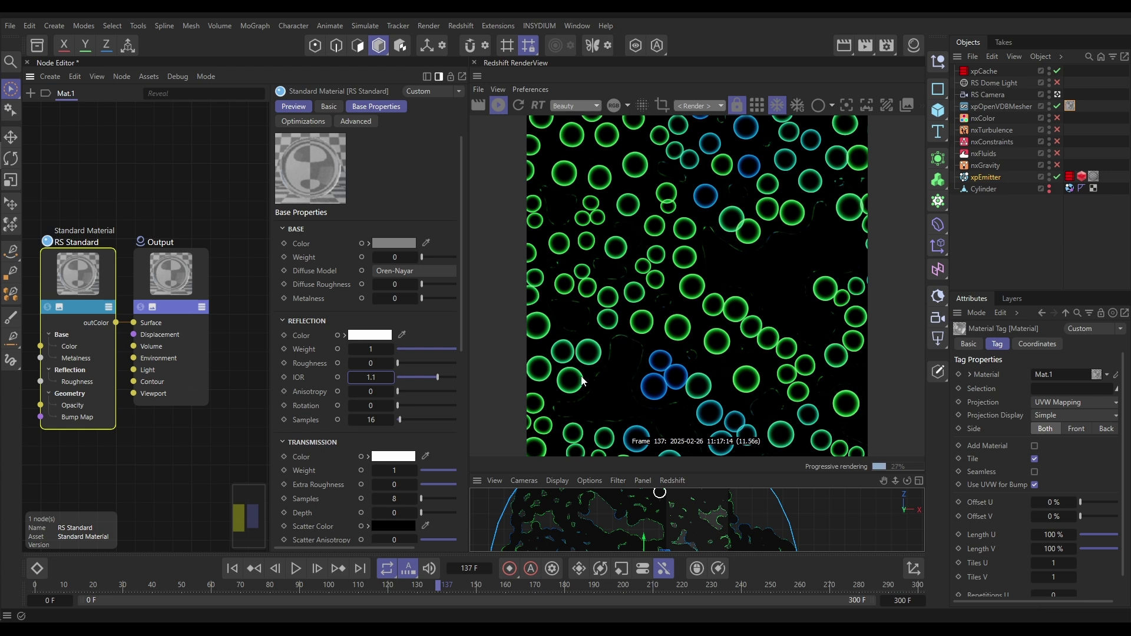
- Set Mat.1's transmission Dispersion (Abbe) to 1
drag(462, 327, 469, 415)
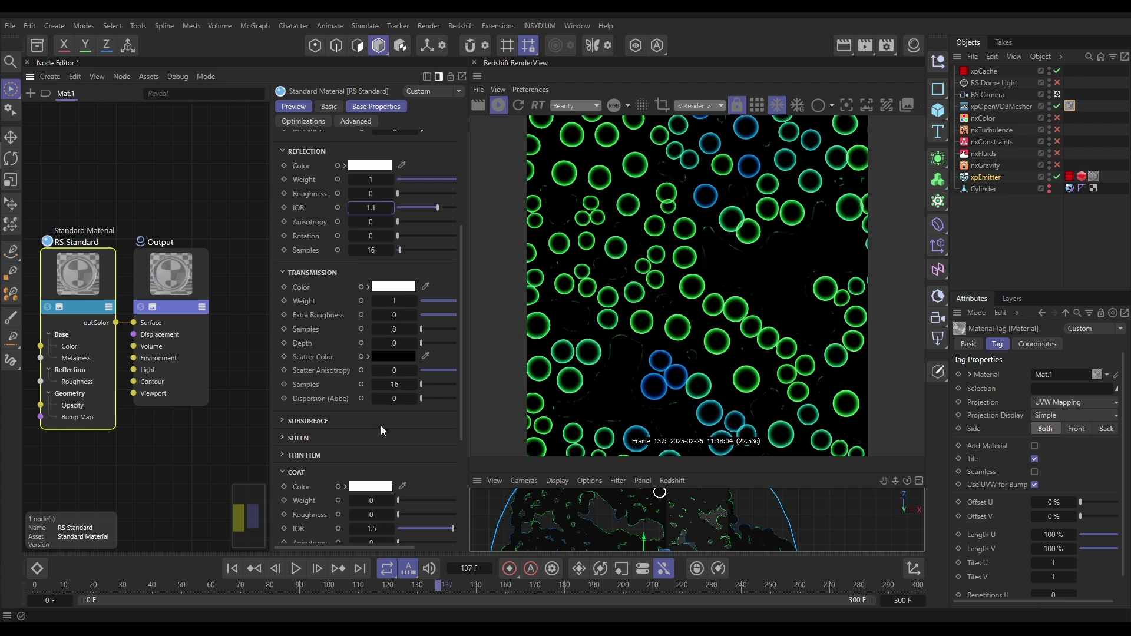
click(394, 403)
text(1)
key(Return)
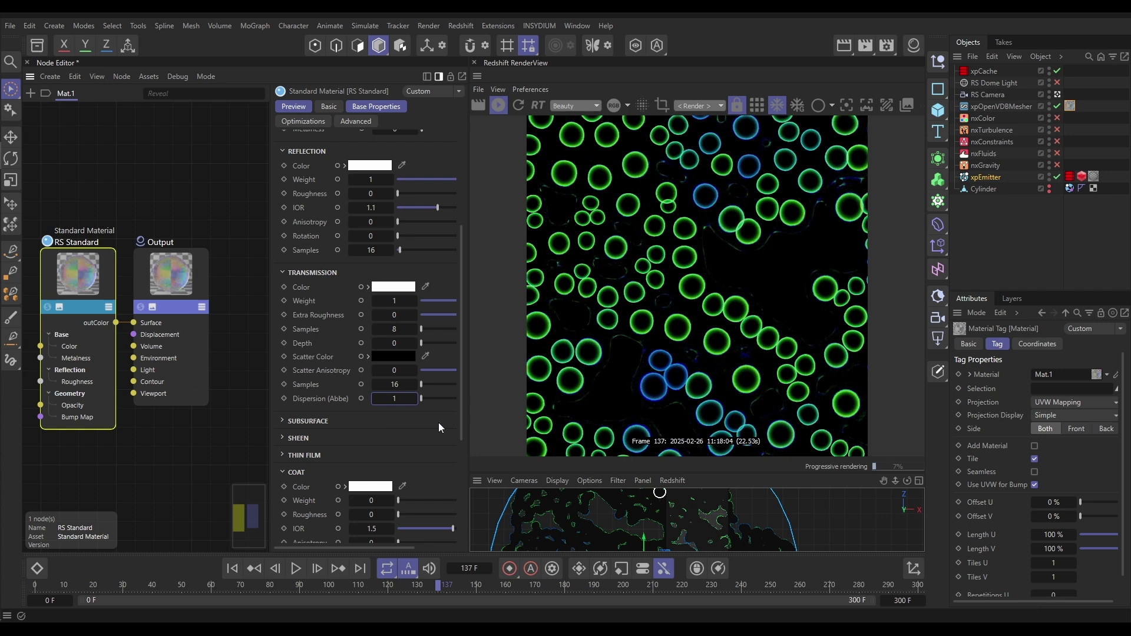
- Lower Dispersion (Abbe) to 0.1 and show the materials list again
click(397, 402)
key(Return)
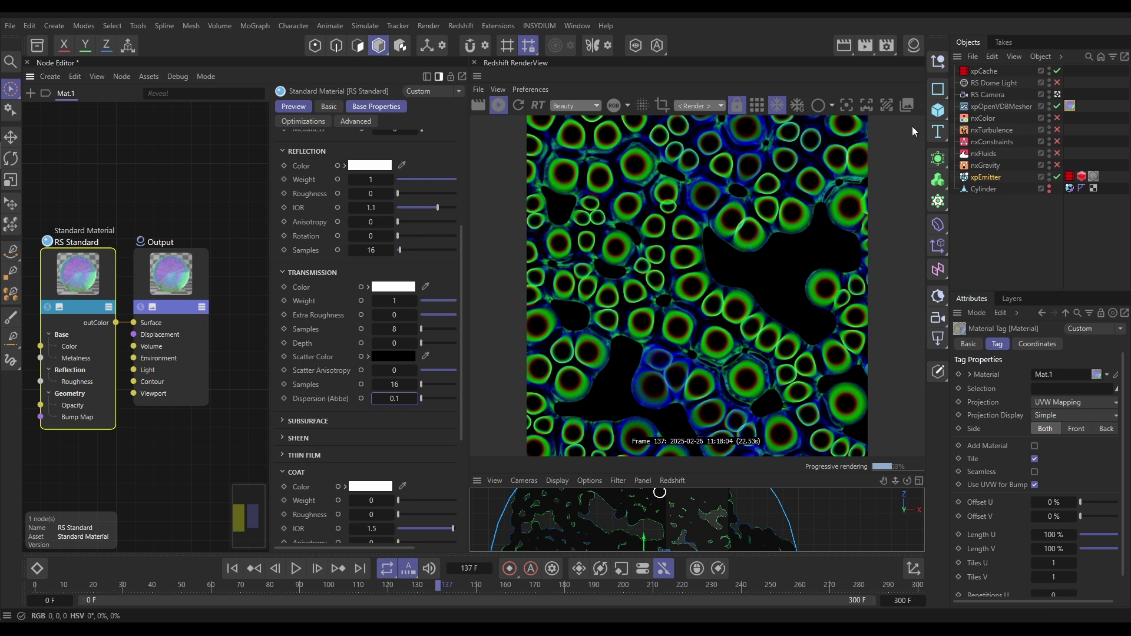
click(914, 46)
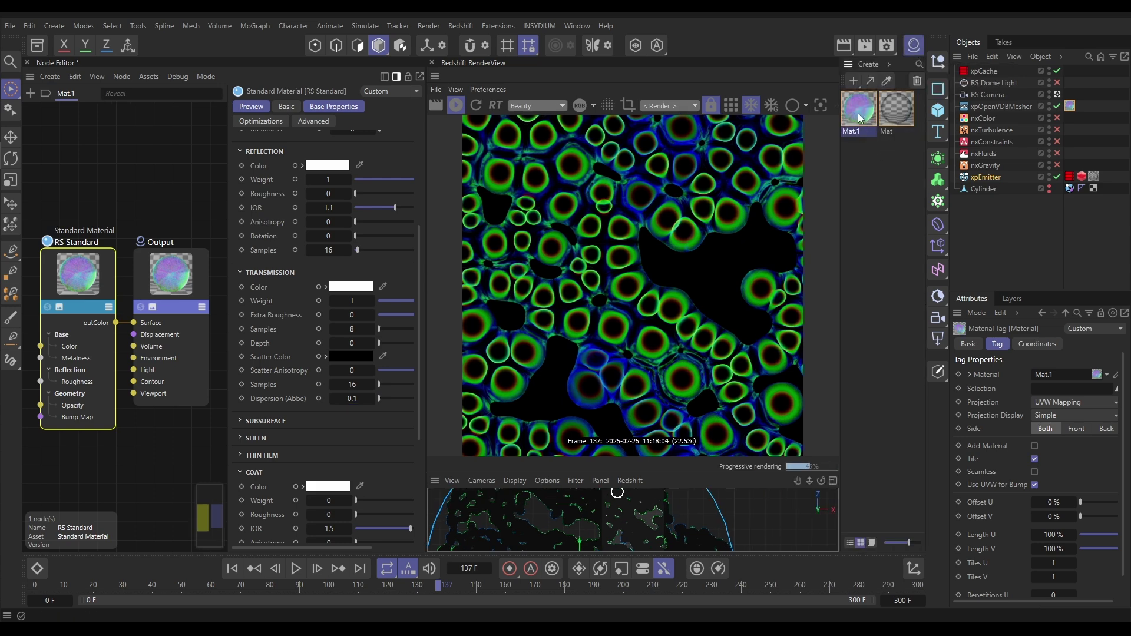
- Give the Mat material's RS Standard node an Emission Weight of 4, then select its Fresnel node
click(884, 106)
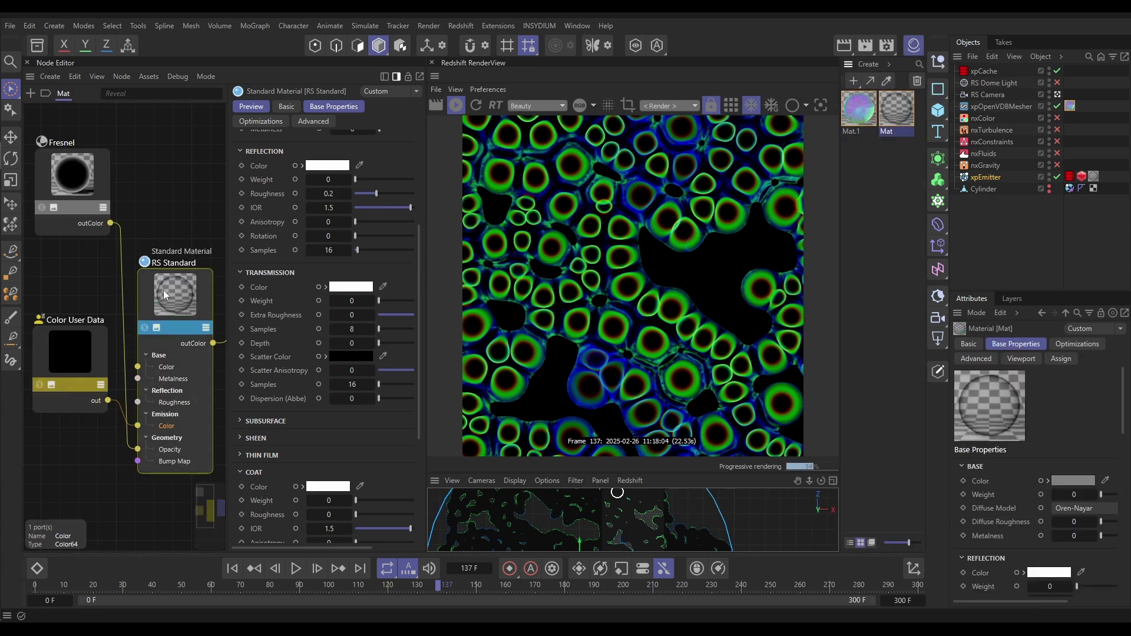
click(174, 295)
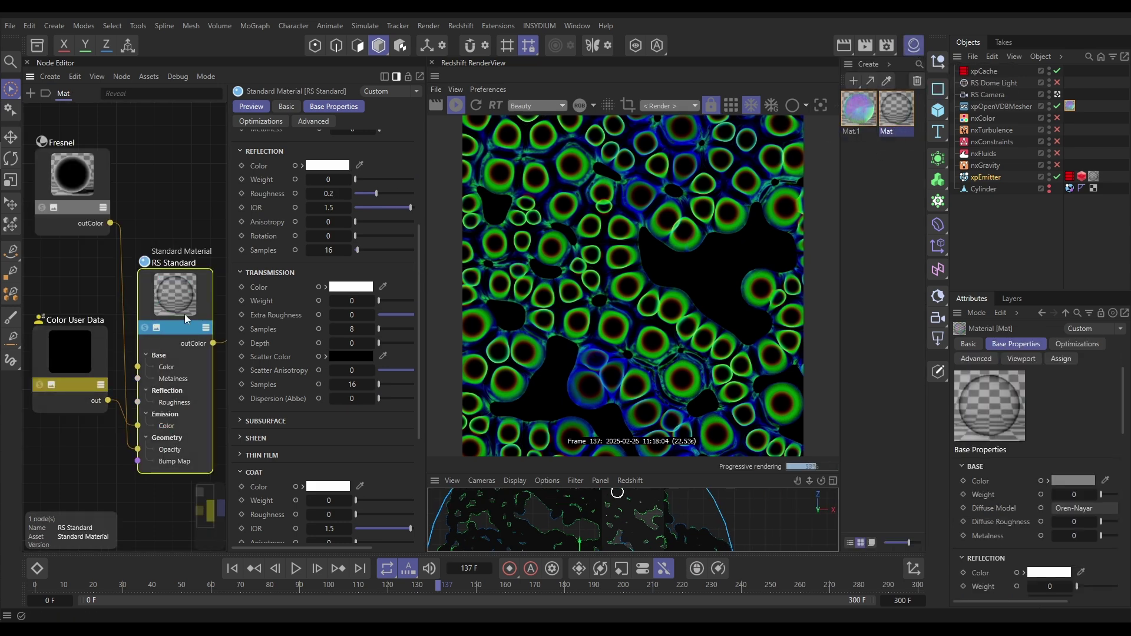
click(354, 399)
scroll(365, 398, down, 4)
click(318, 440)
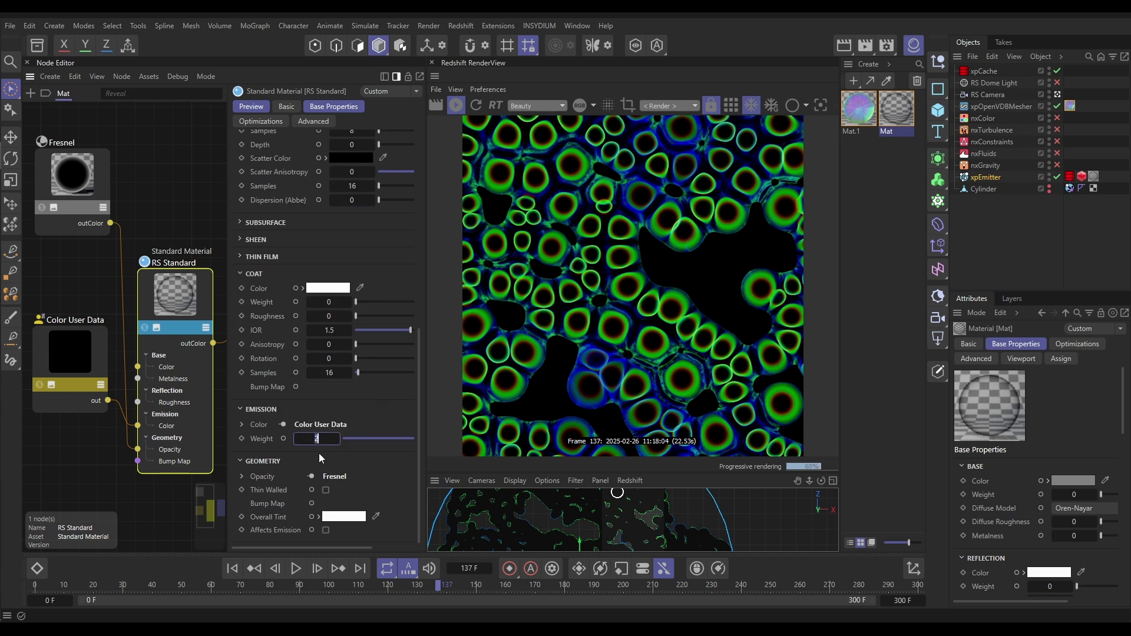
text(4)
key(Return)
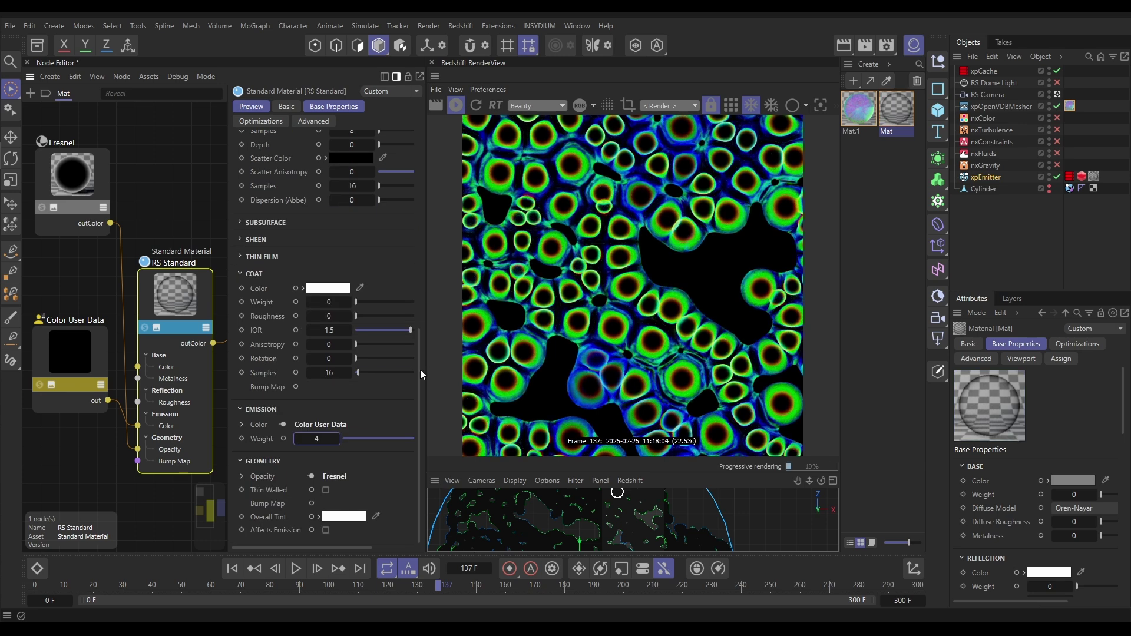
click(73, 176)
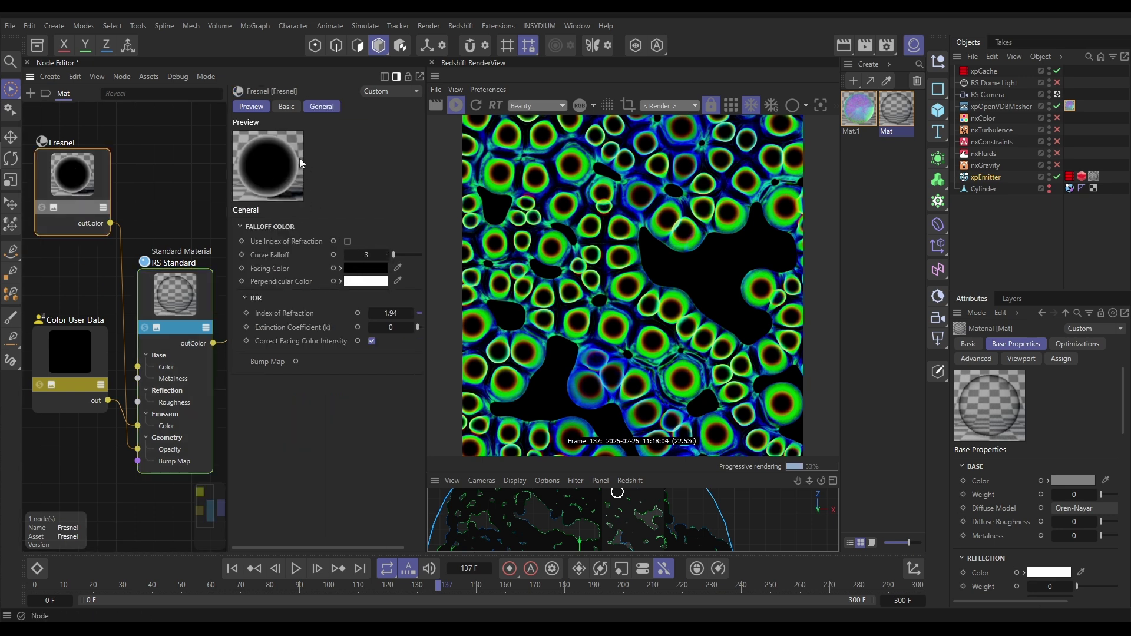
- Set the Fresnel node's Curve Falloff to 5, then change it to 7
click(367, 255)
key(Return)
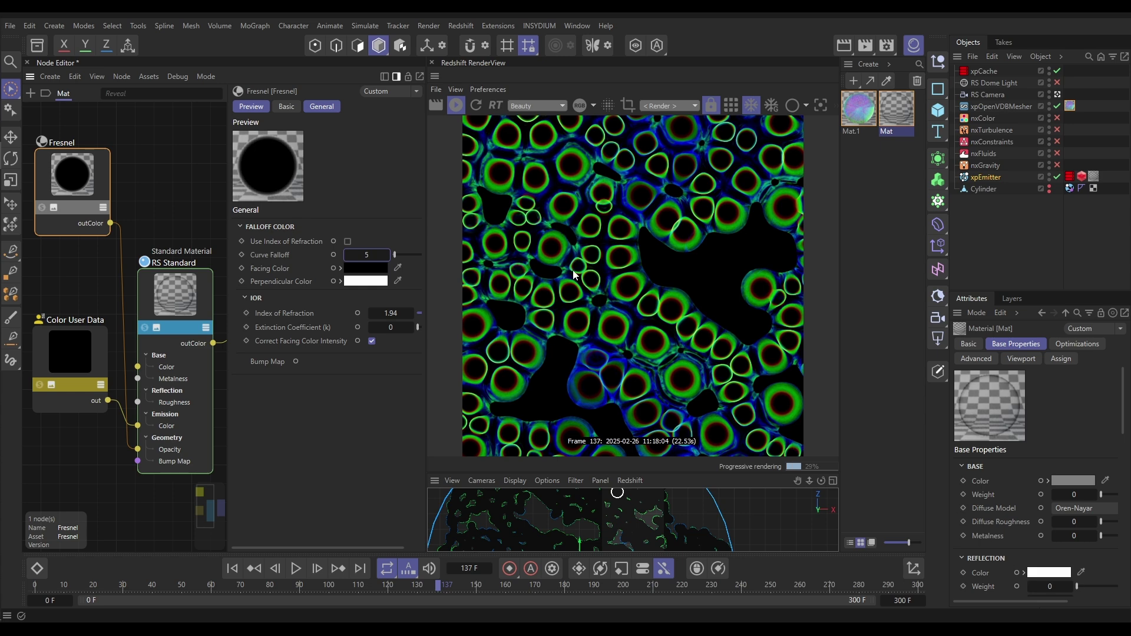
click(372, 252)
text(7)
key(Return)
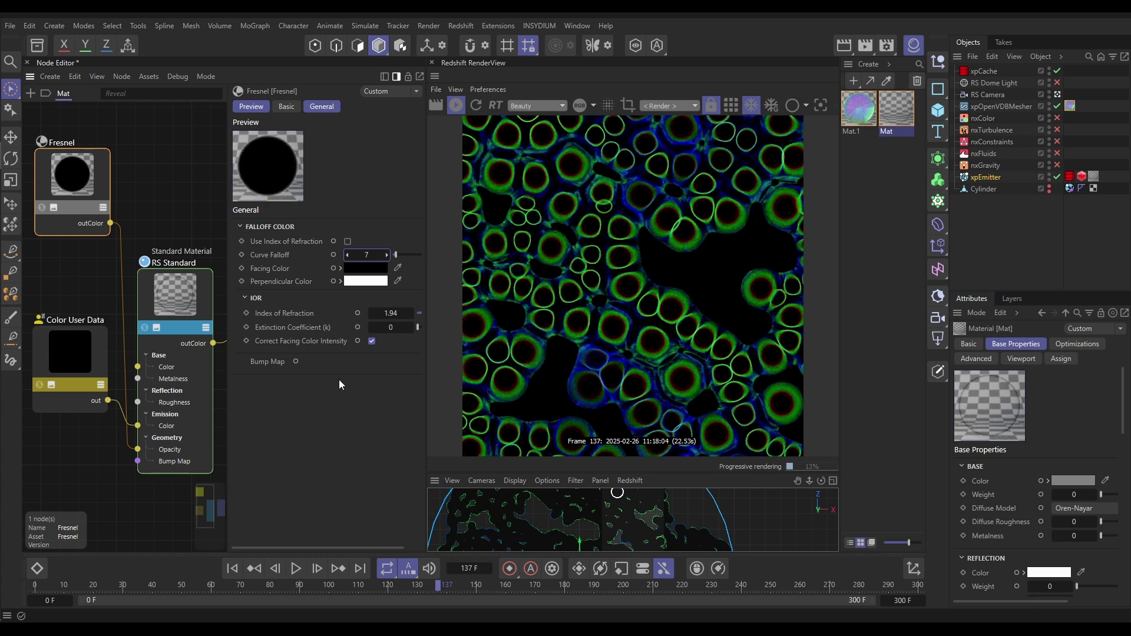
- Raise the RS Standard node's Emission Weight in Mat to 10
click(166, 289)
scroll(367, 413, down, 12)
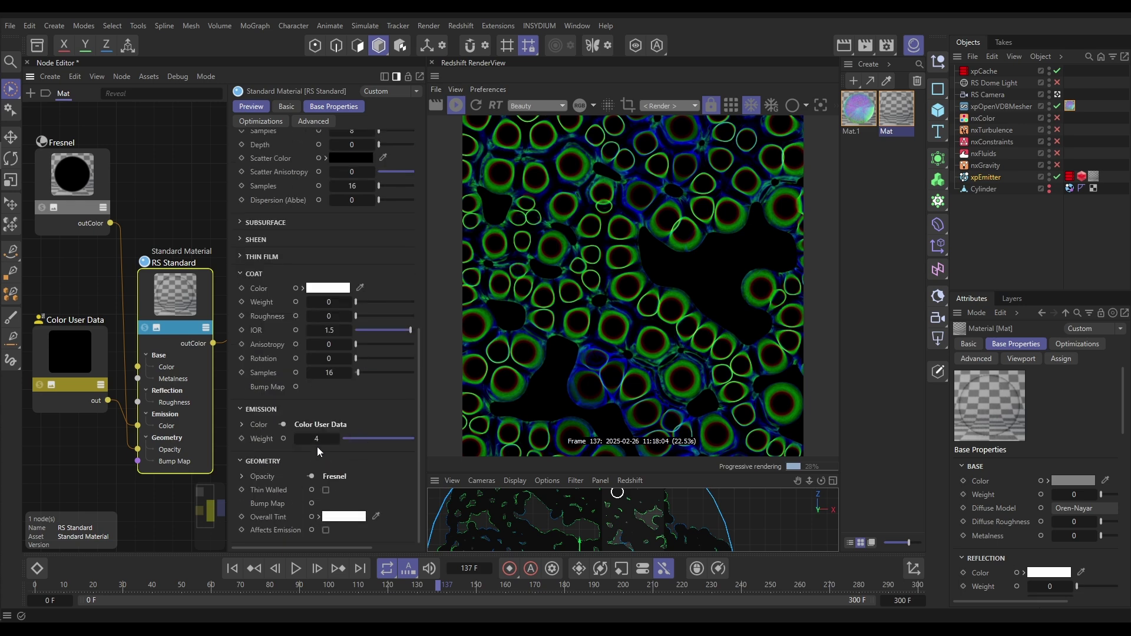
text(10)
key(Return)
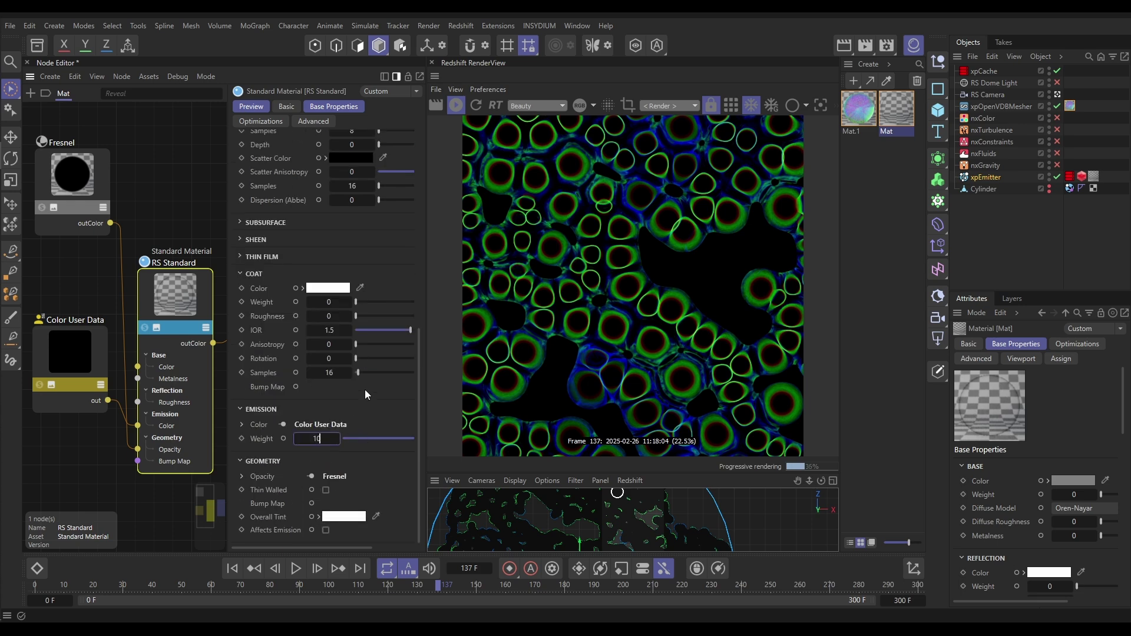